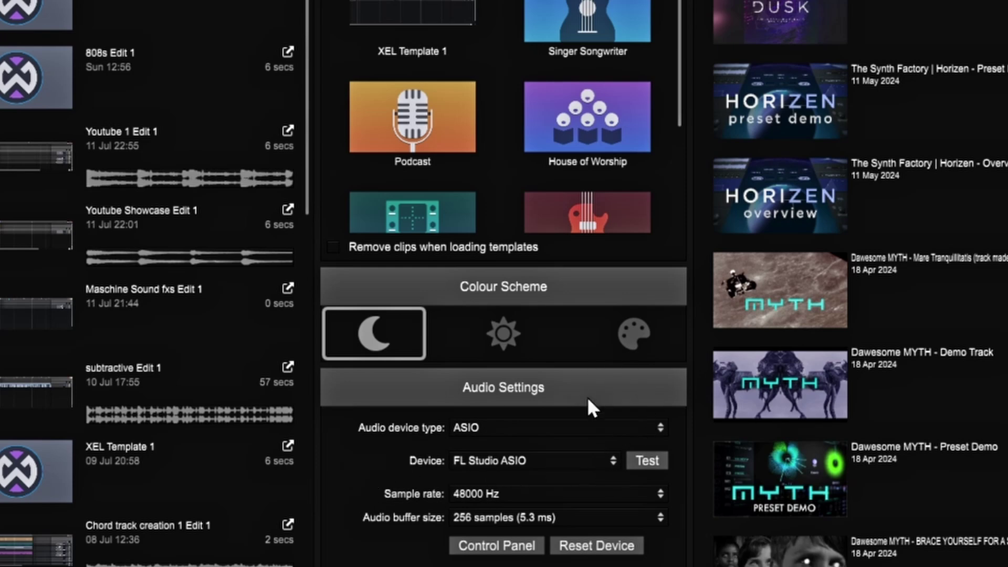
Create a new project named 'Vocals' from XEL Template 1, opening Vocals Edit 1.
click(424, 10)
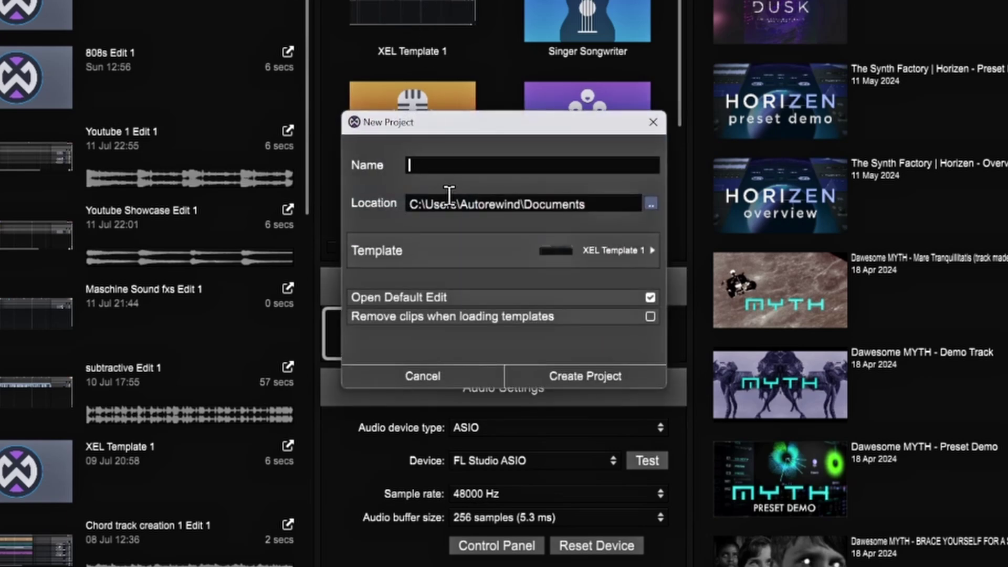
text(Vocals)
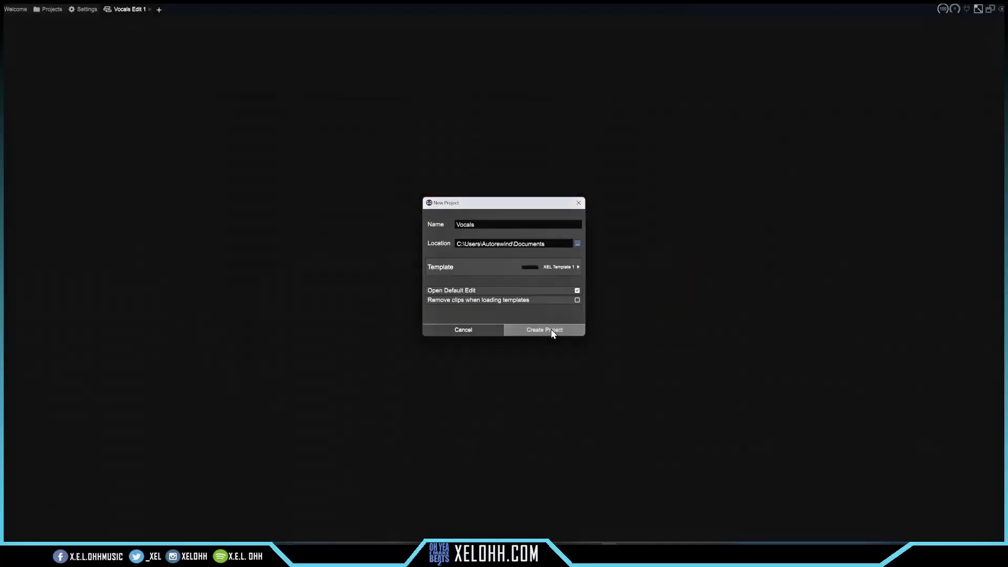
click(585, 376)
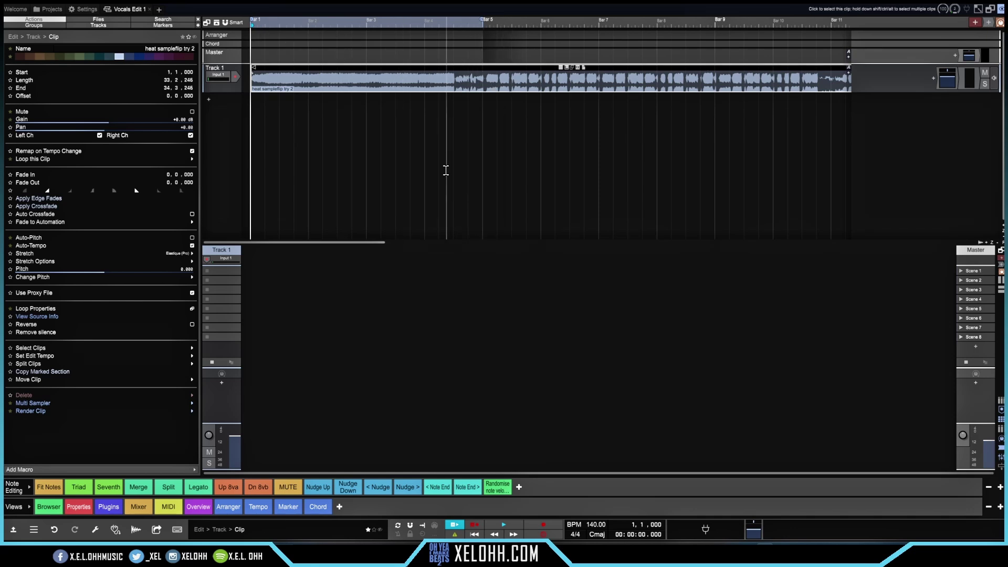
Turn off playback looping, play the clip, and show the main menu with its clip properties.
click(398, 525)
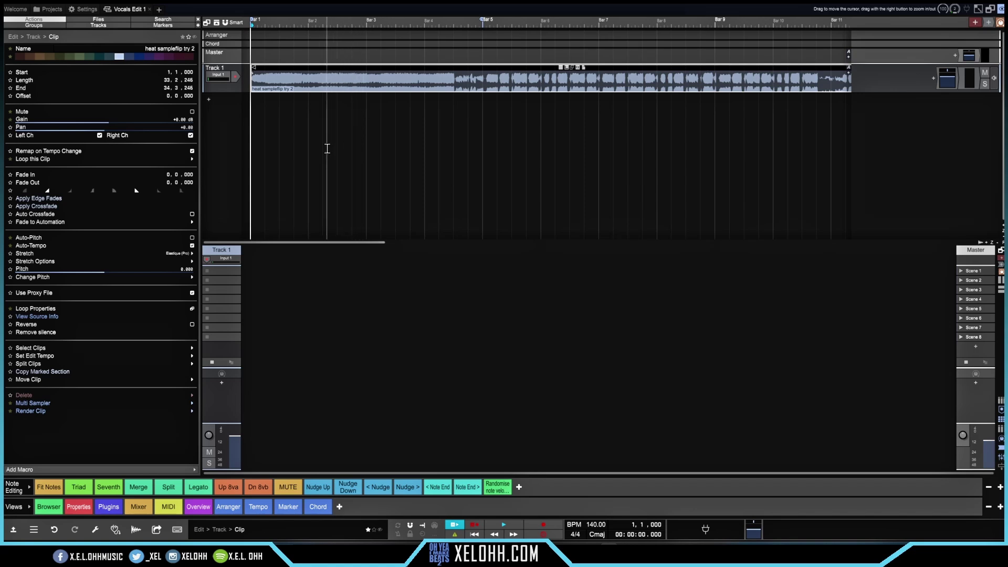
mouse_move(327, 149)
key(space)
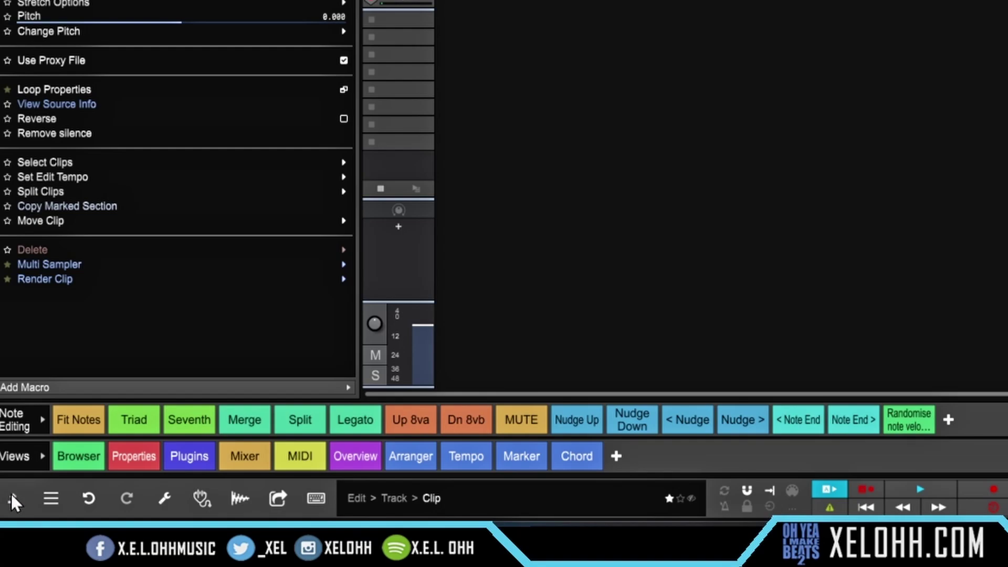
click(12, 498)
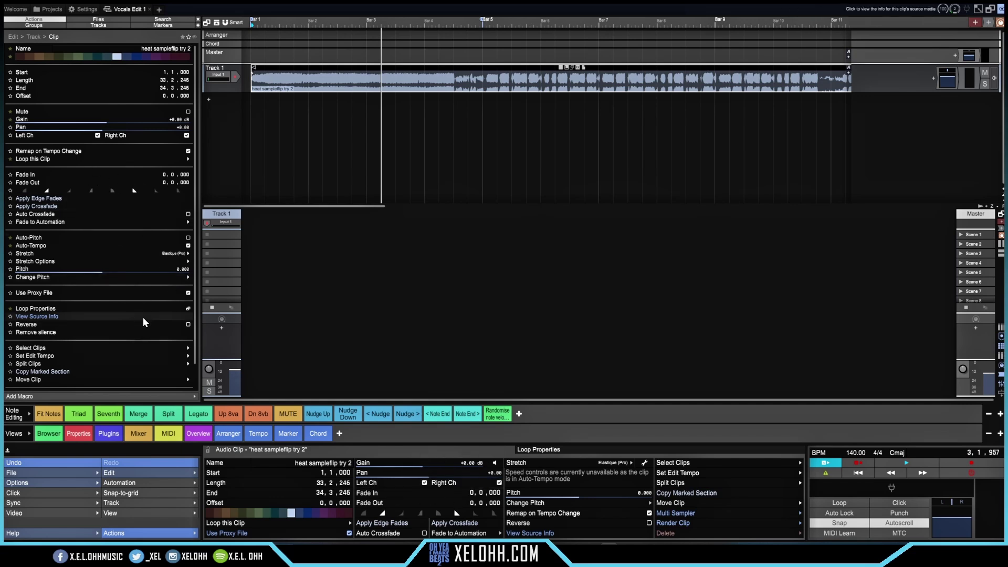
Collapse the bottom panel and untick Auto-Tempo so the clip plays without time-stretching.
click(8, 452)
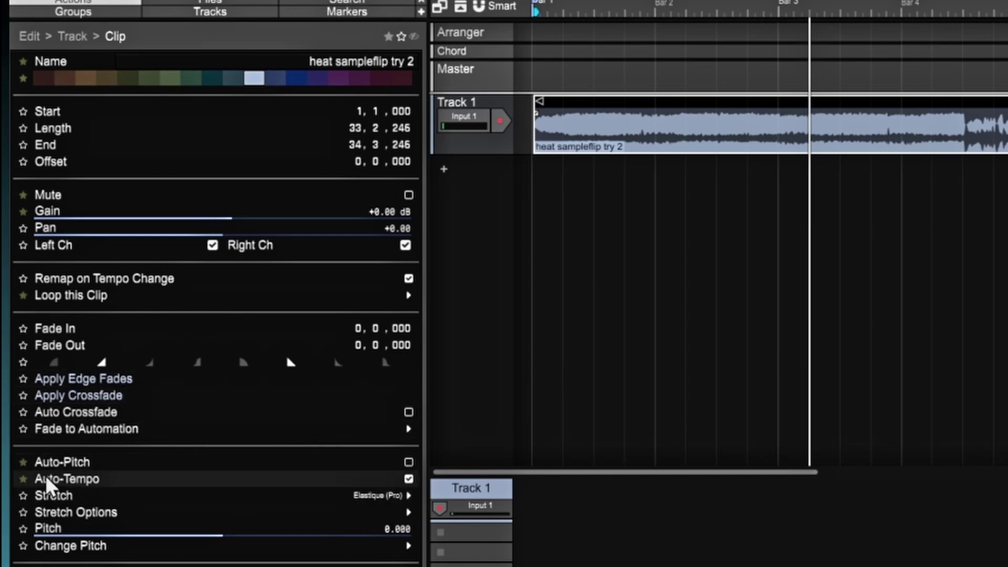
mouse_move(53, 481)
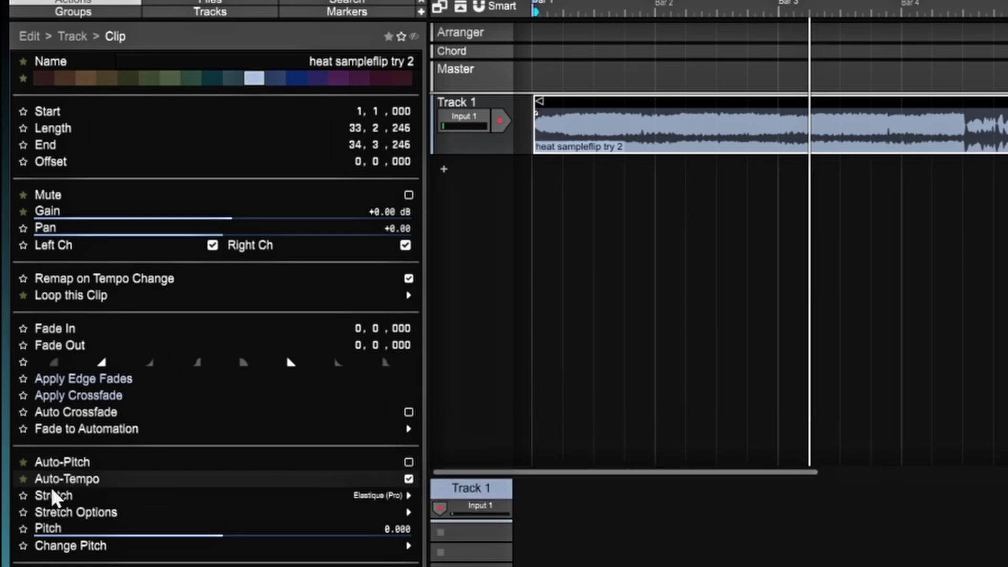
click(408, 479)
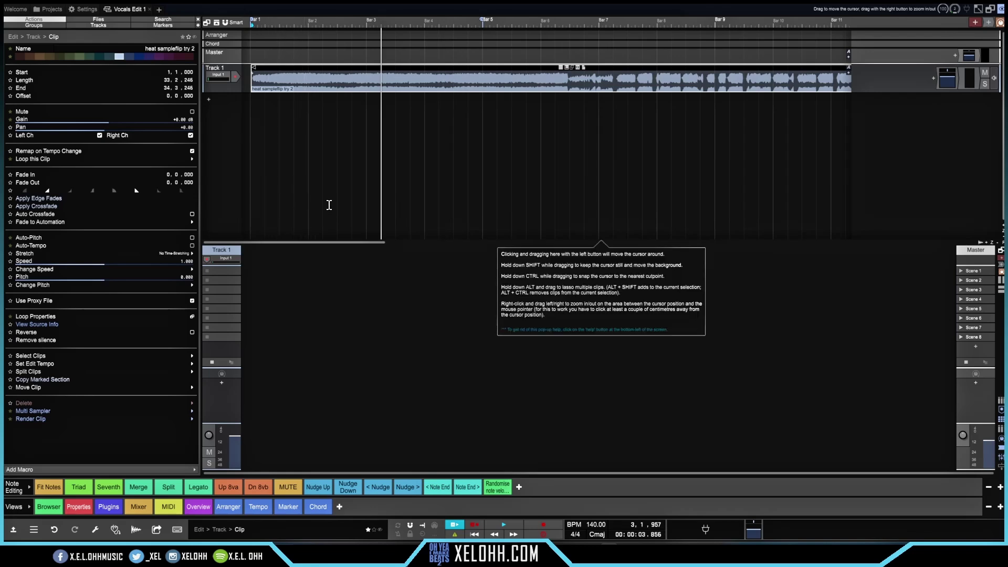
Play the clip from bar 1, stop it, and open the tempo settings showing 140 BPM.
key(Home)
key(space)
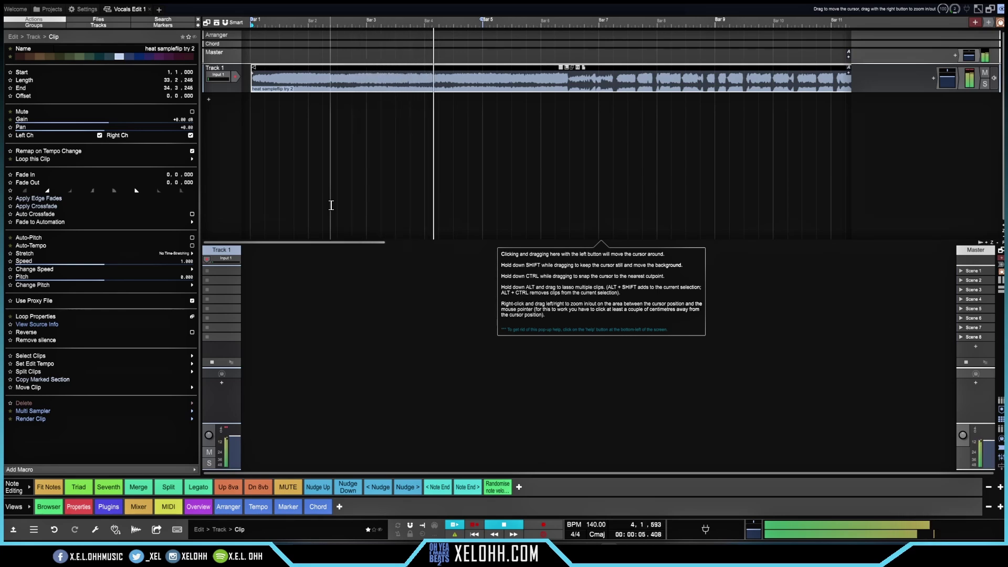
key(space)
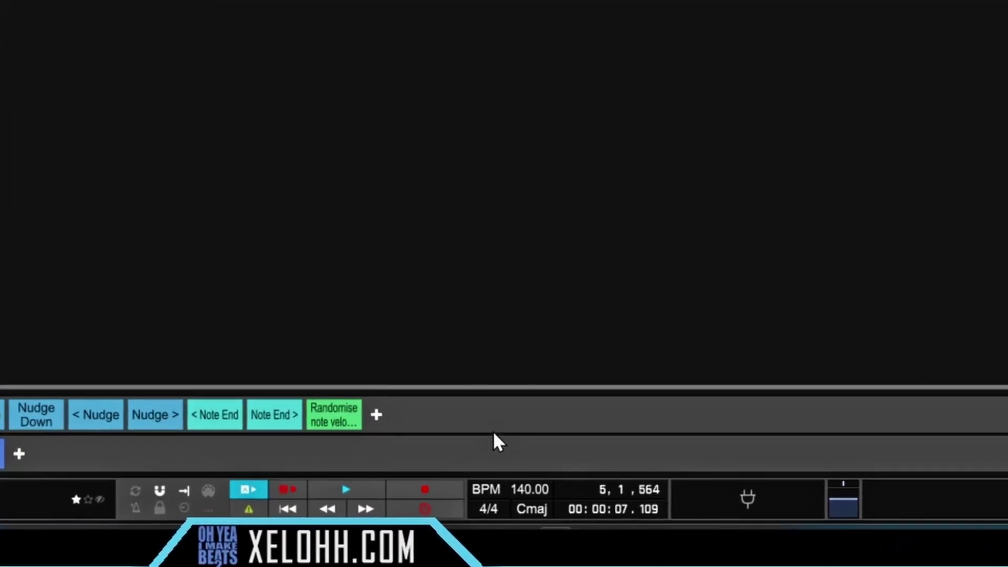
double_click(492, 488)
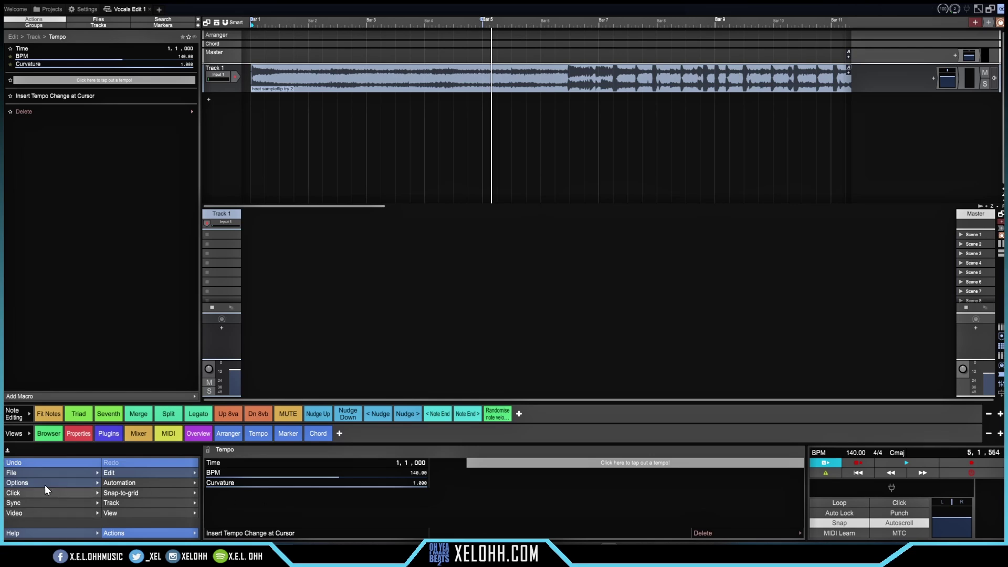
Collapse the tempo panel and start playback from bar 1.
click(6, 452)
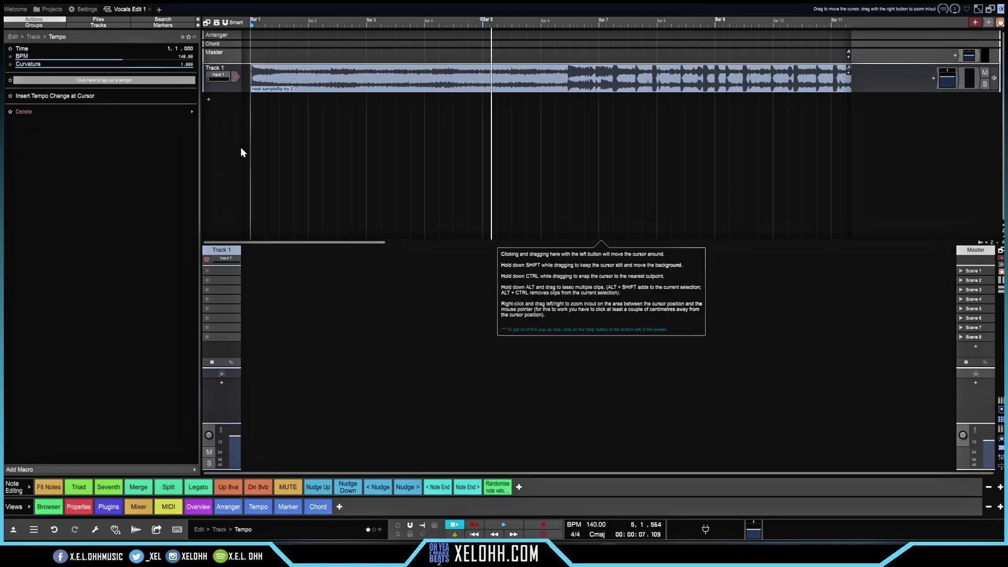
key(Home)
key(space)
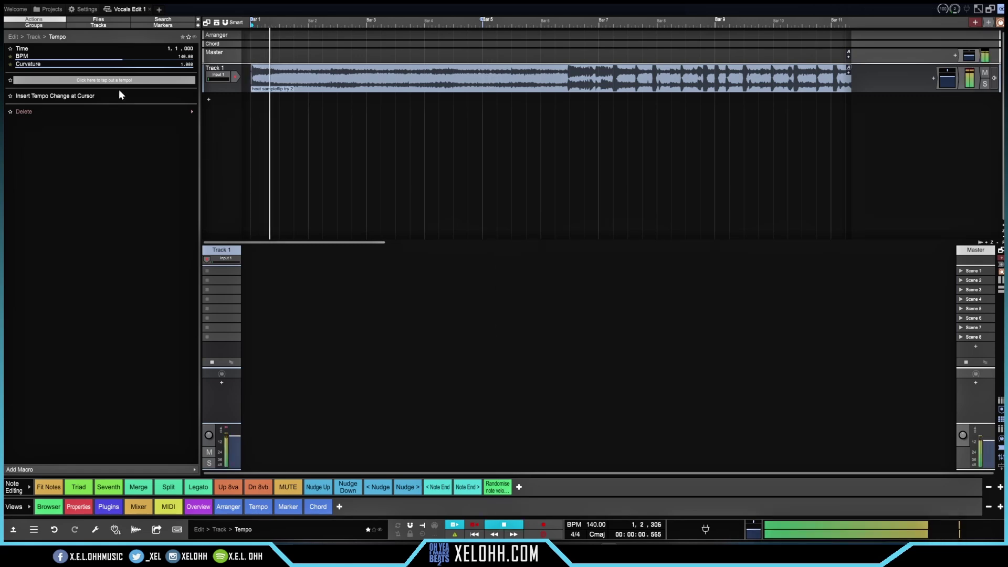
Tap the tempo along with the clip, apply the resulting 89.55 BPM, and stop playback.
click(104, 80)
click(104, 80)
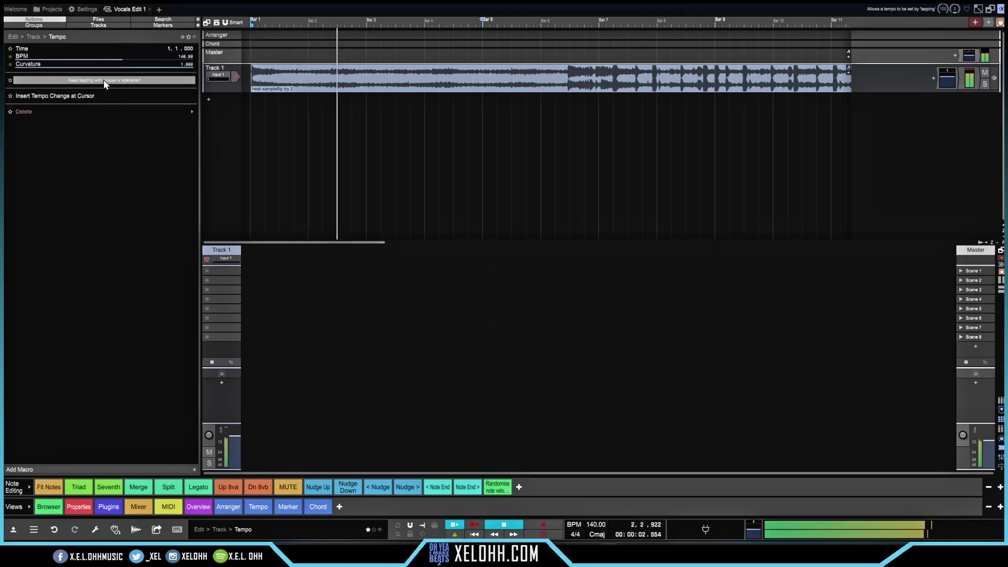
click(103, 80)
click(103, 80)
click(103, 80)
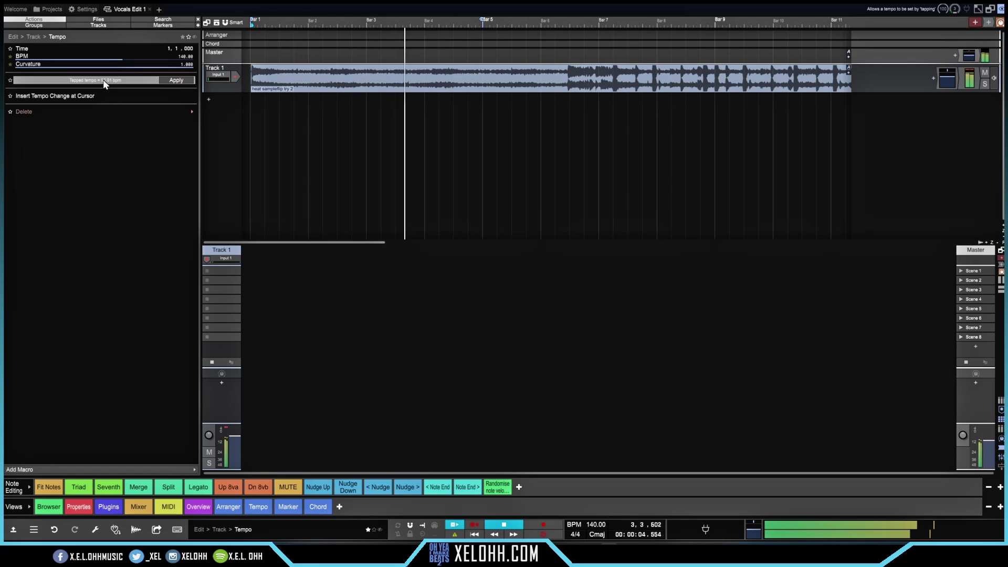
click(103, 79)
click(103, 80)
click(103, 80)
click(102, 80)
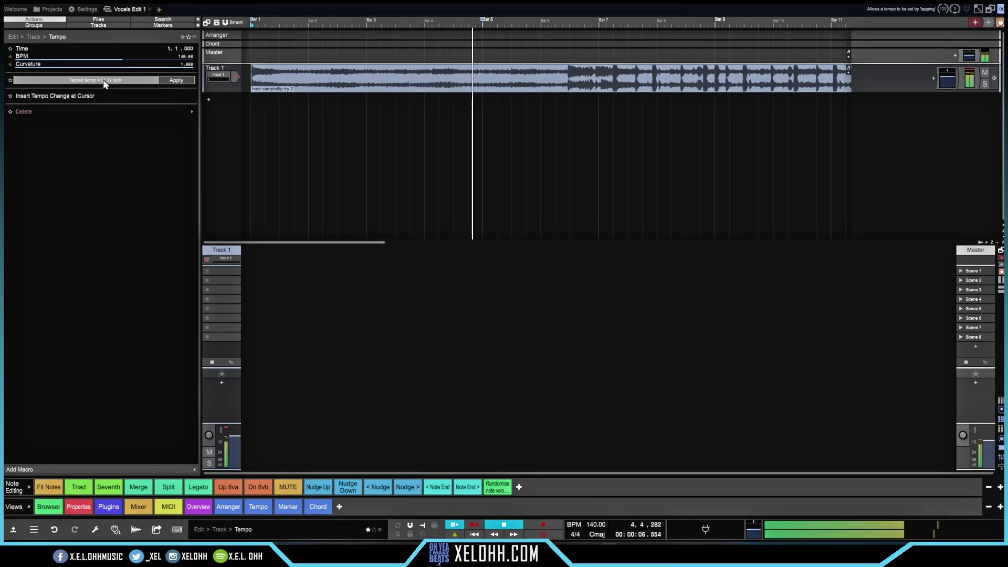
click(103, 80)
click(103, 79)
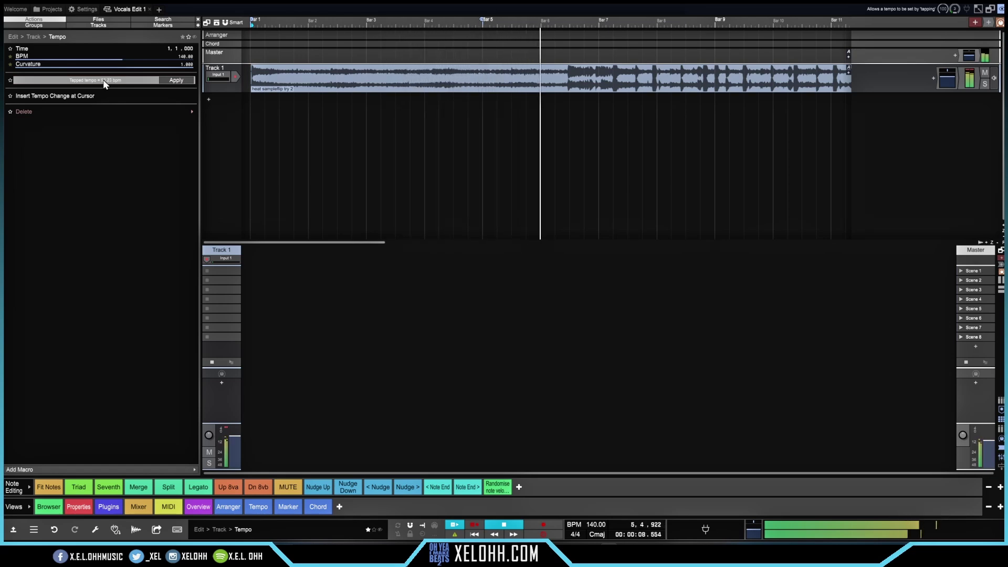
click(103, 80)
click(103, 80)
click(103, 79)
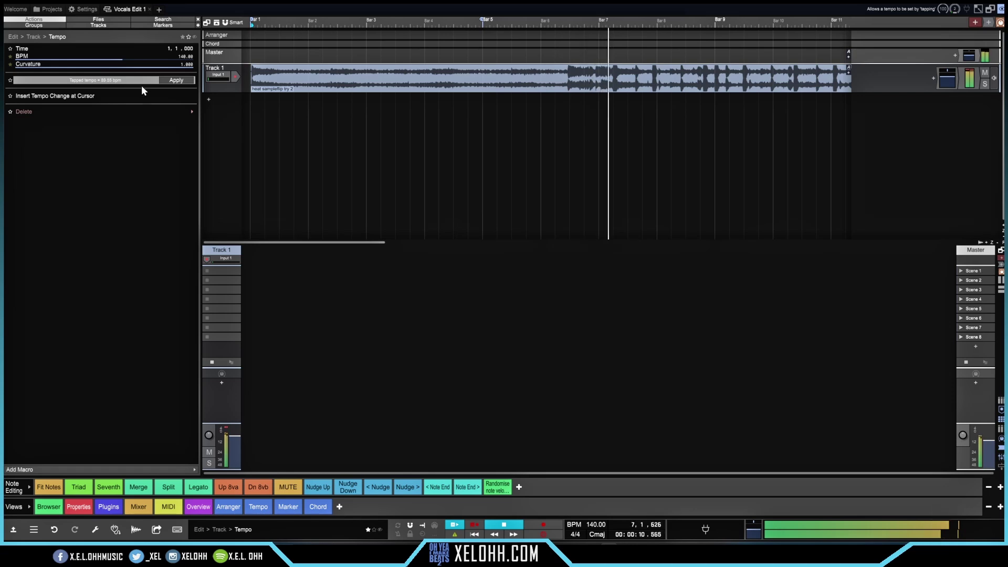
click(174, 81)
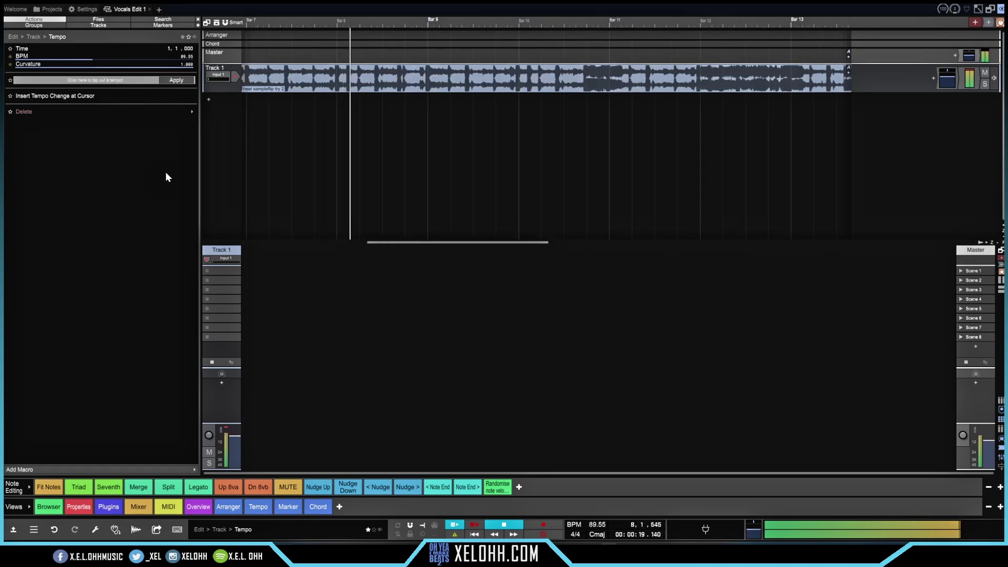
key(space)
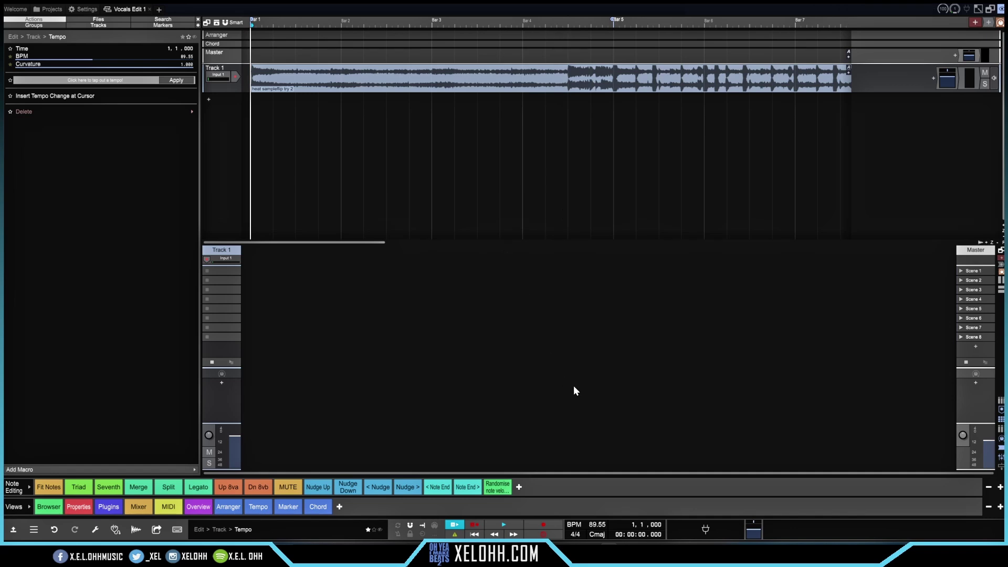
Round the edit tempo from 89.55 to 90 BPM and play the clip against the new grid.
double_click(594, 525)
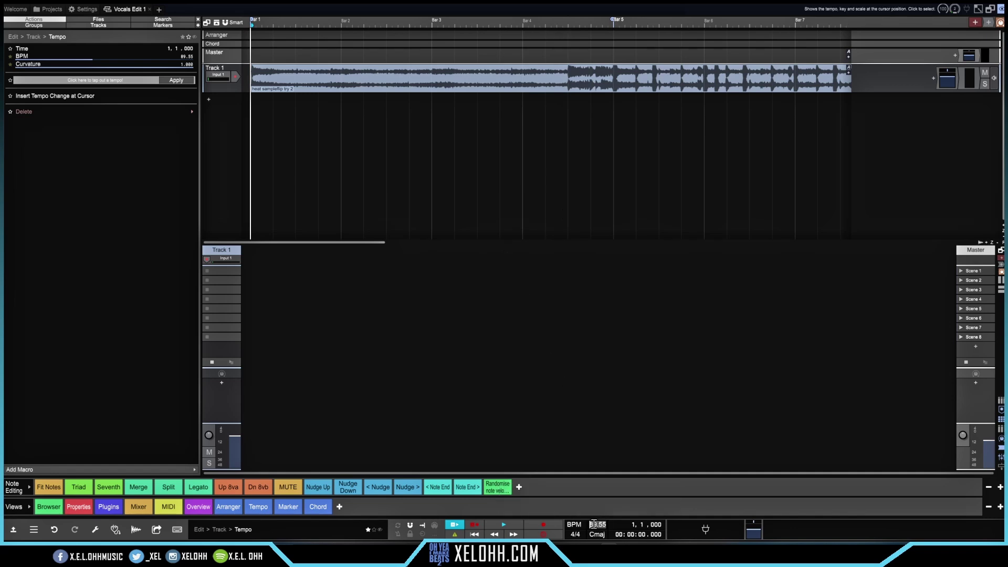
text(90)
key(Return)
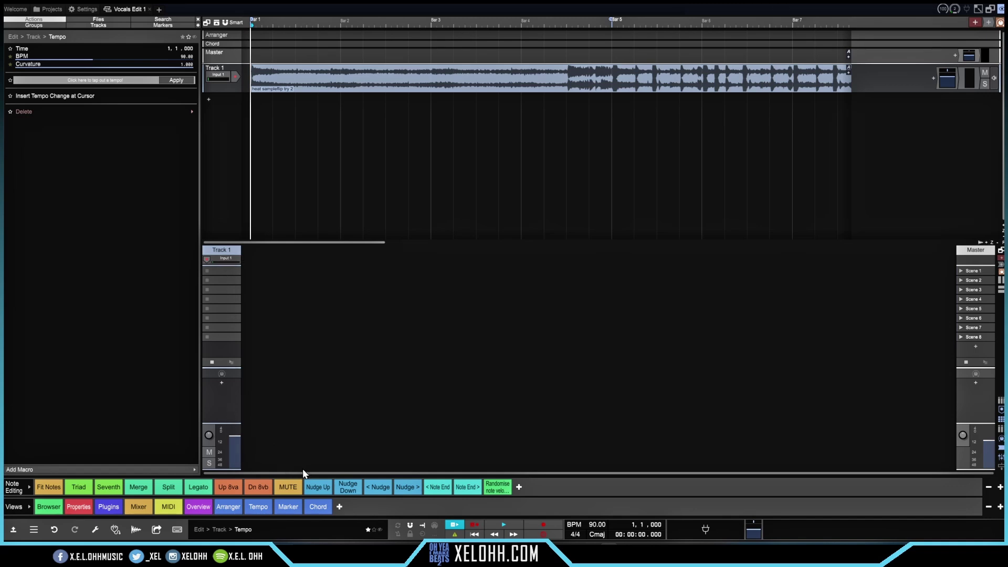
key(space)
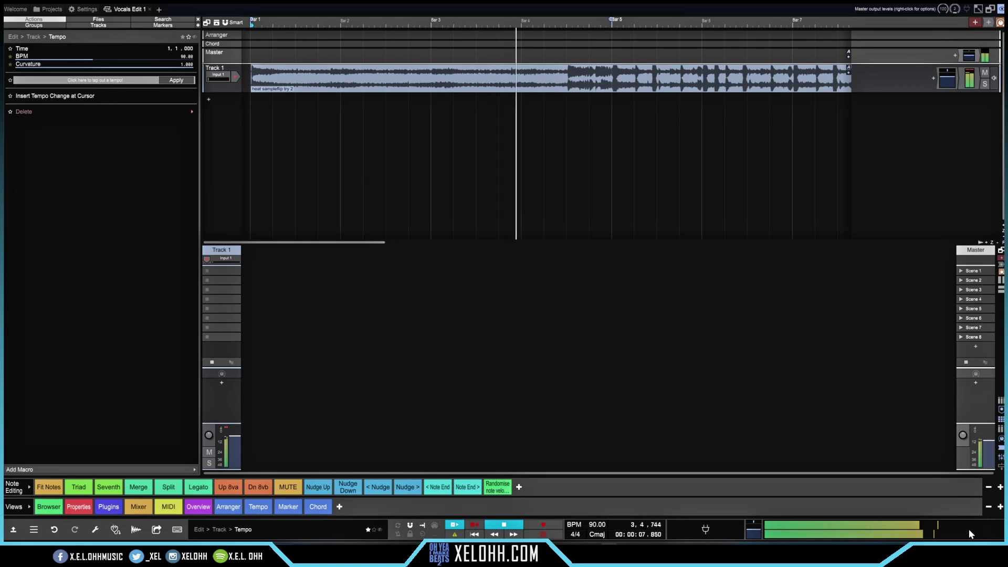
mouse_move(969, 528)
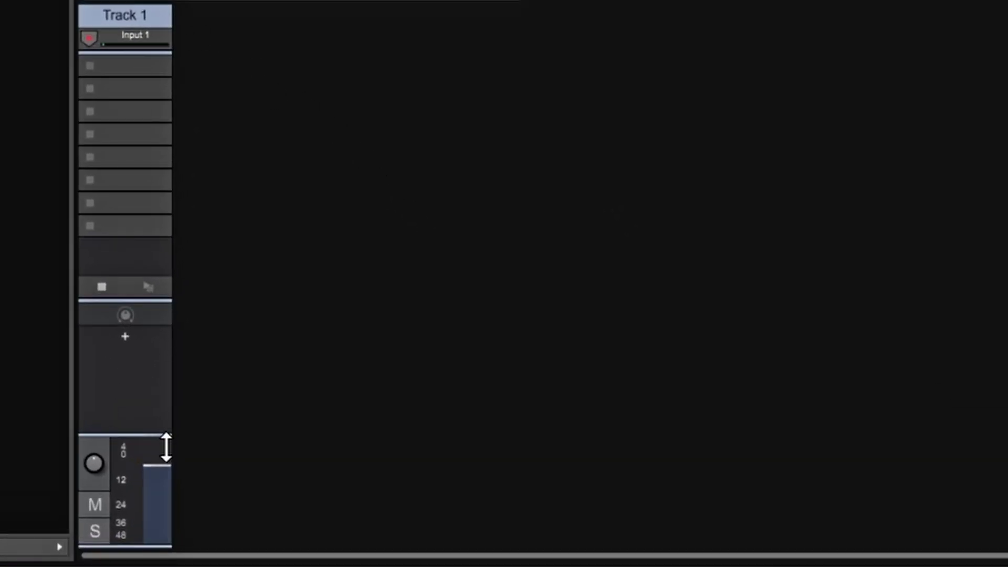
Adjust Track 1's mixer fader so its volume settles at about -7.51 dB.
mouse_move(155, 469)
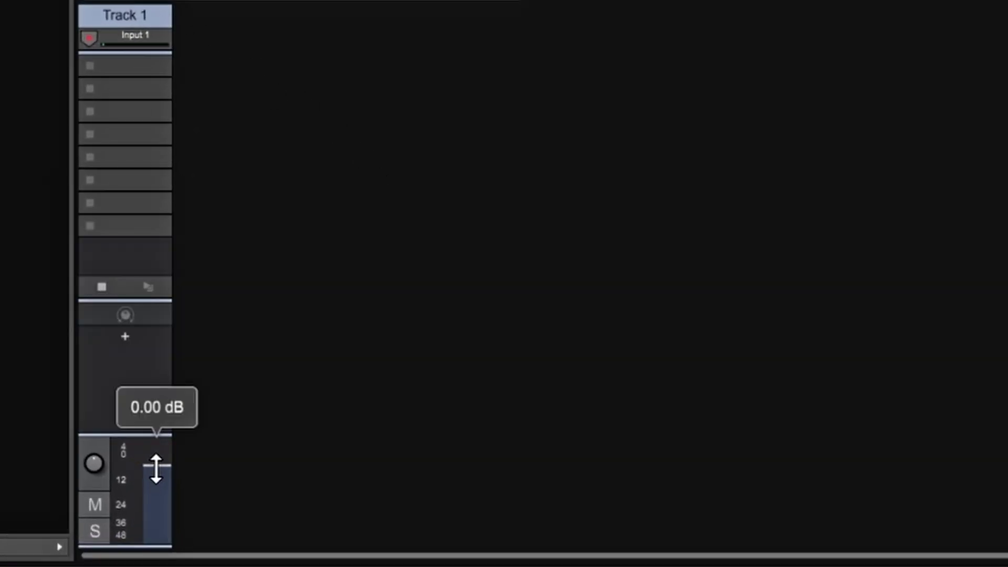
drag(155, 467, 155, 495)
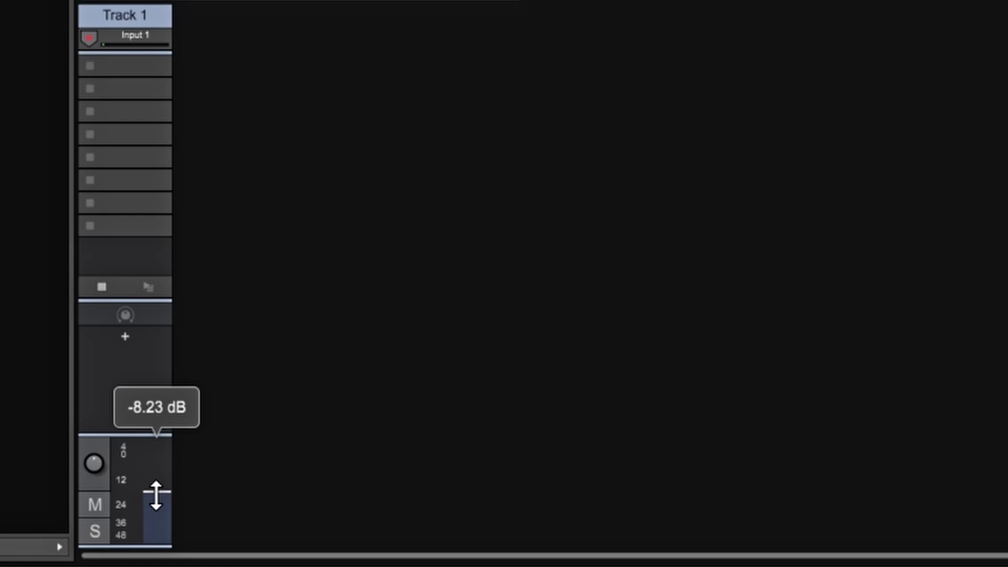
drag(156, 495, 156, 493)
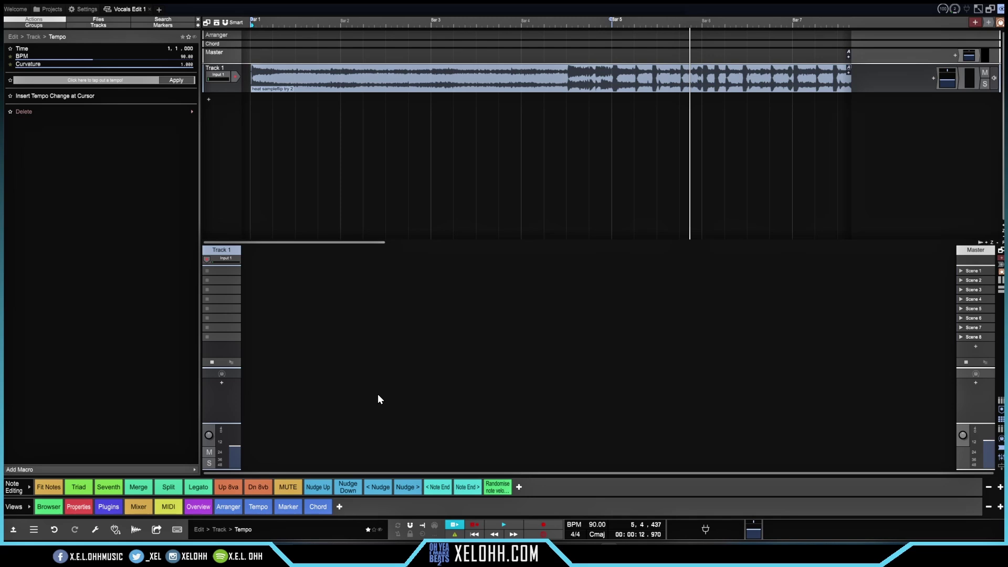
click(209, 100)
mouse_move(248, 124)
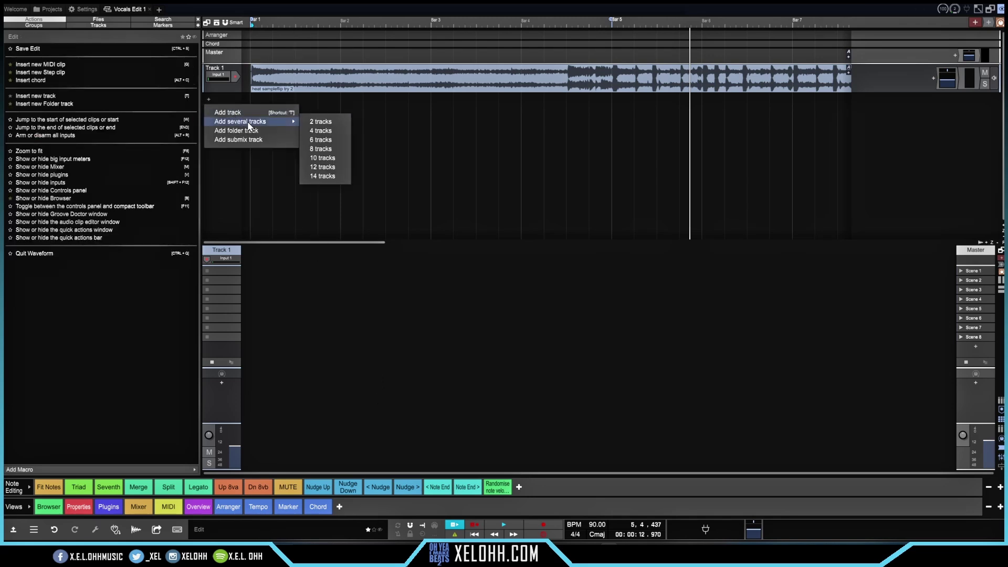
click(330, 141)
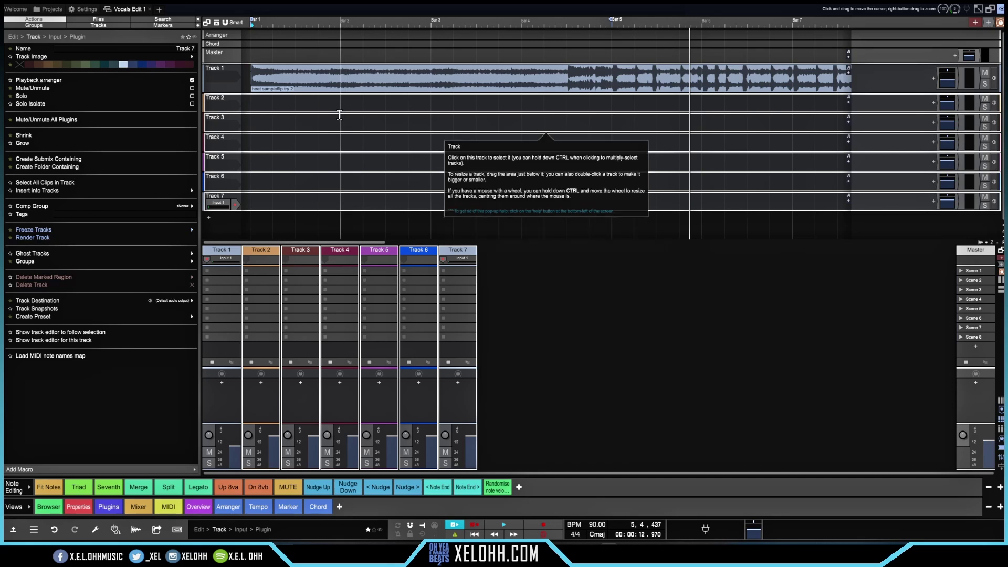
key(Delete)
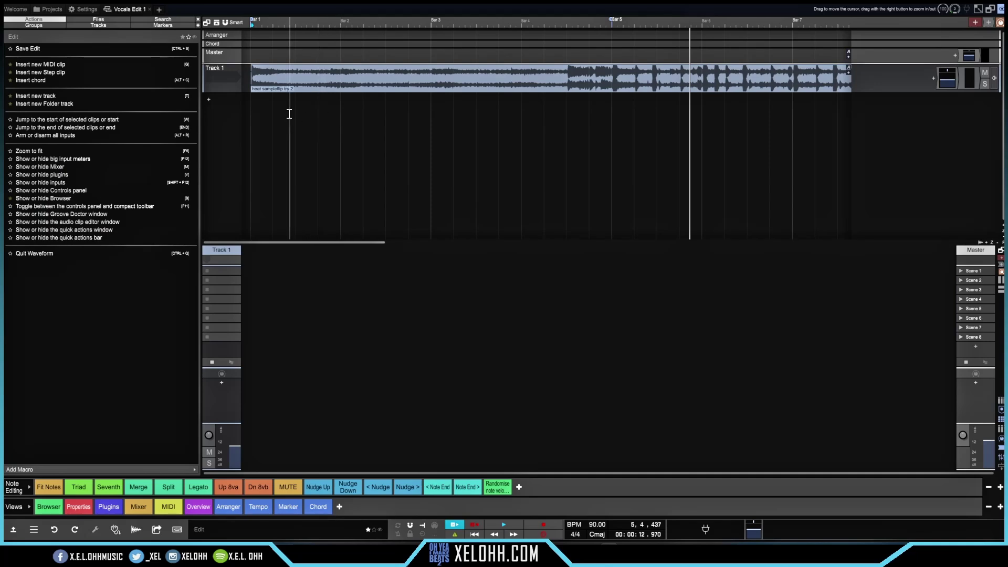
Select Track 1's sample clip, try dragging it lower and cancel, then return the playhead to 1, 1, 000.
click(447, 67)
drag(434, 68, 426, 125)
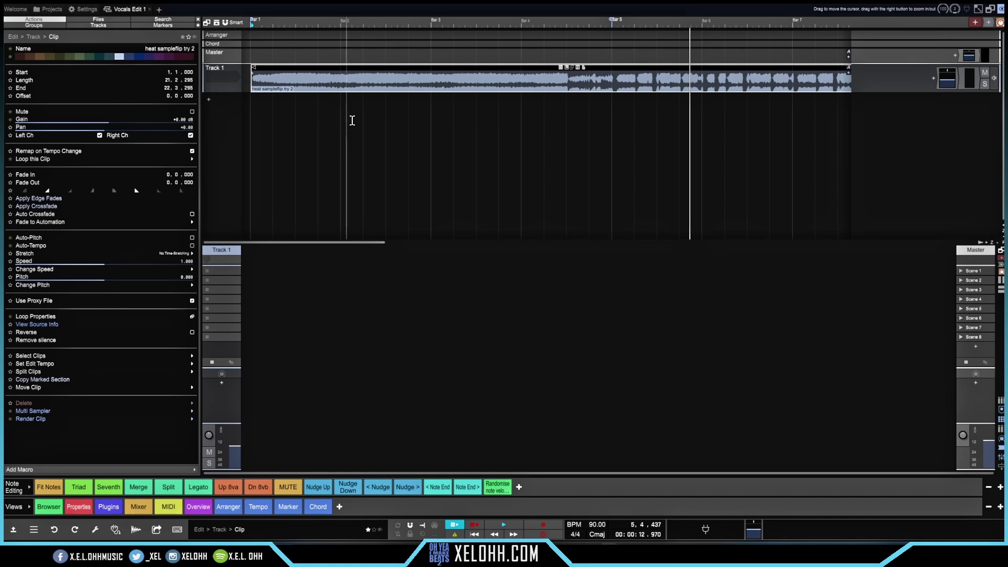
key(Home)
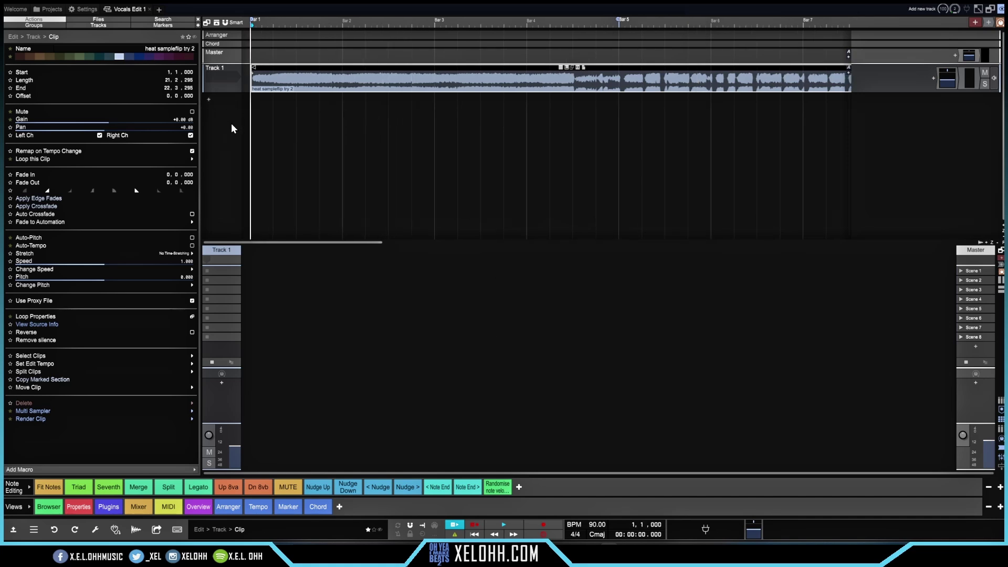
Add six new tracks, Track 2 through Track 7, below Track 1.
click(209, 98)
mouse_move(278, 121)
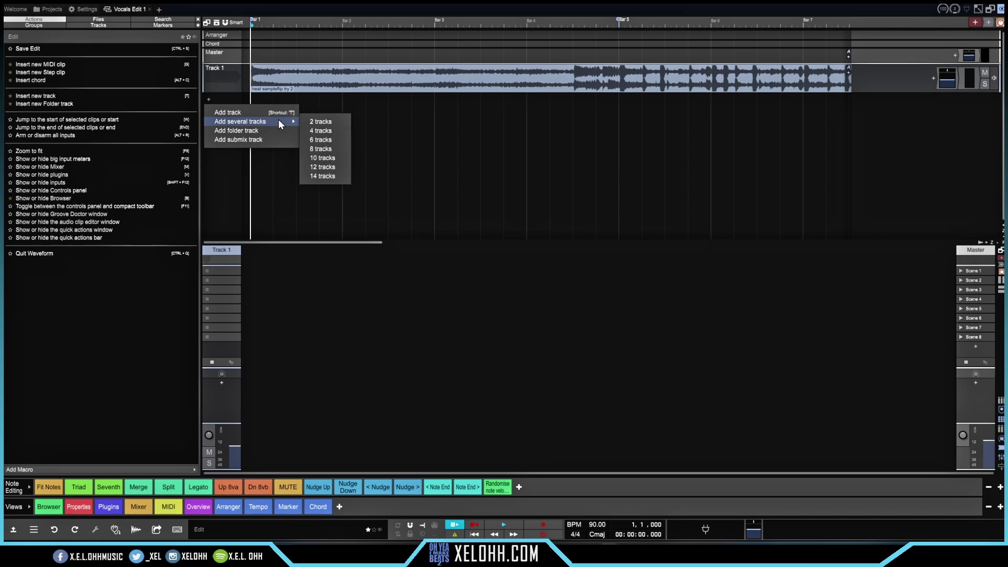
click(321, 139)
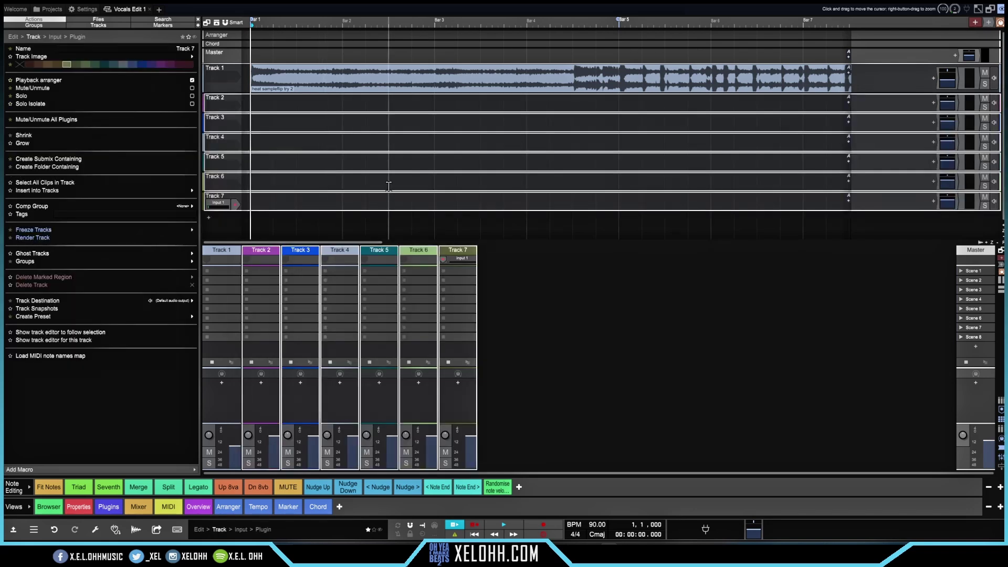
Check Track 2's input choices without changing them, then select Track 2.
click(215, 101)
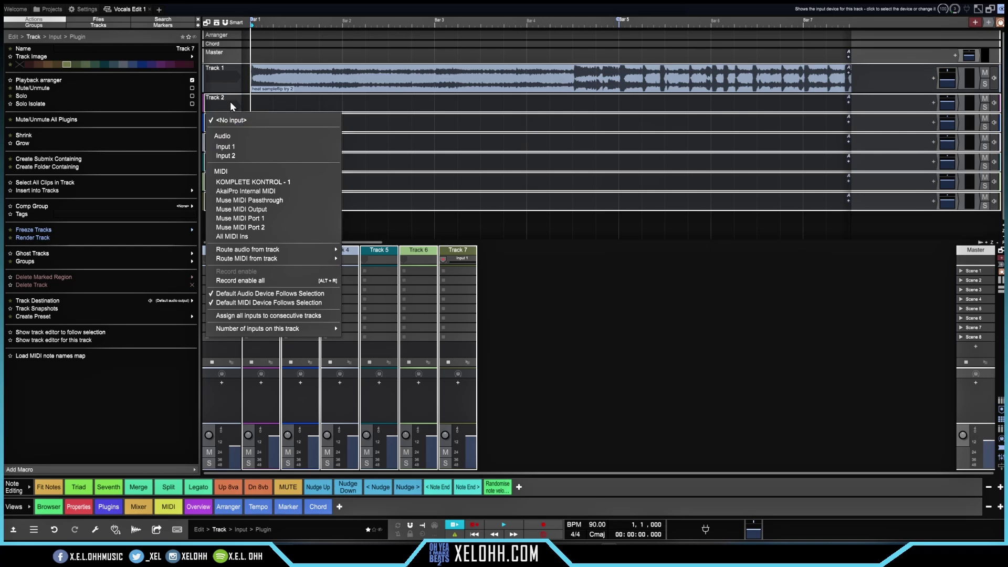
click(232, 105)
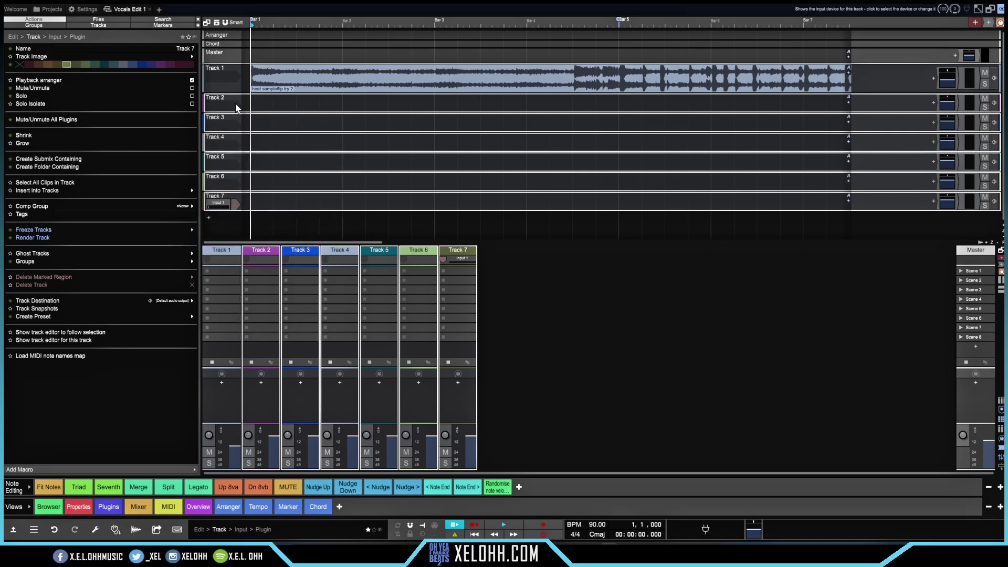
click(237, 107)
click(234, 105)
click(223, 104)
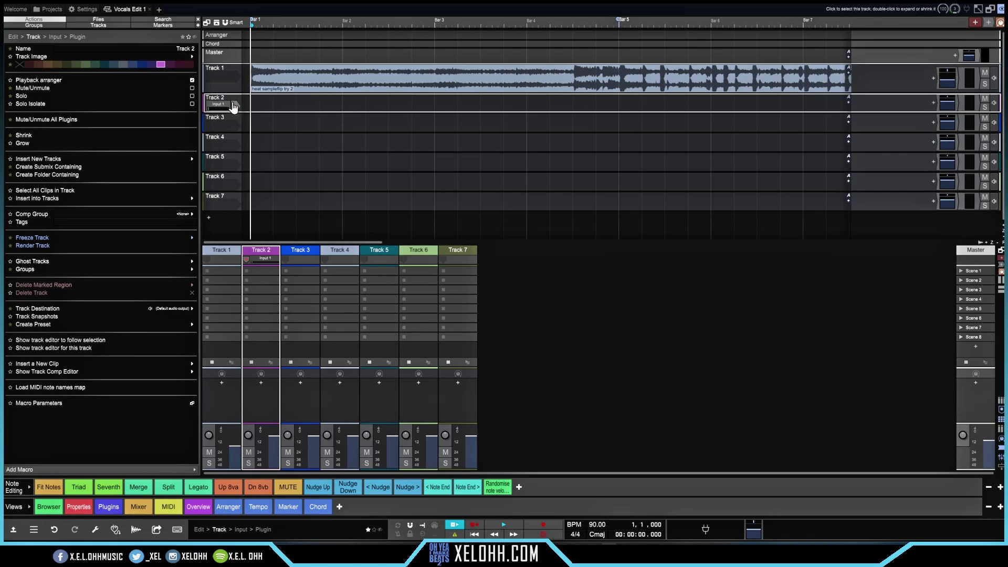
Confirm Audio Input 1 as Track 2's input and arm it for recording.
click(218, 108)
click(217, 106)
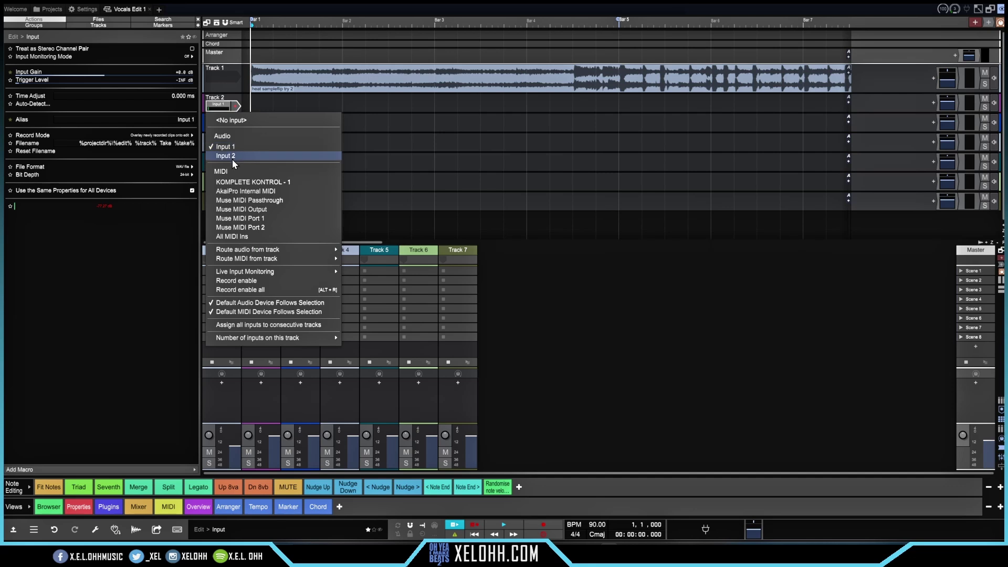
mouse_move(271, 254)
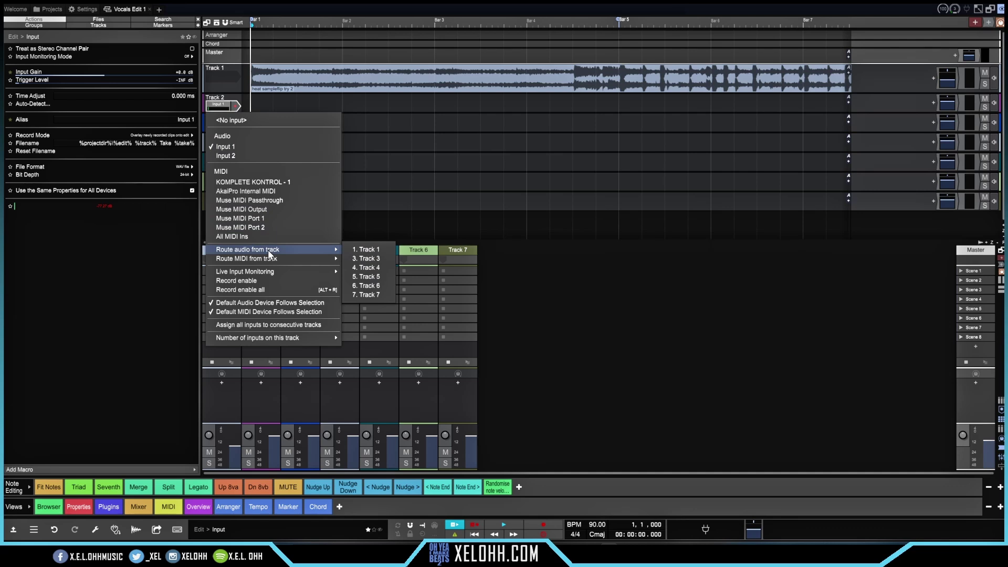
click(237, 104)
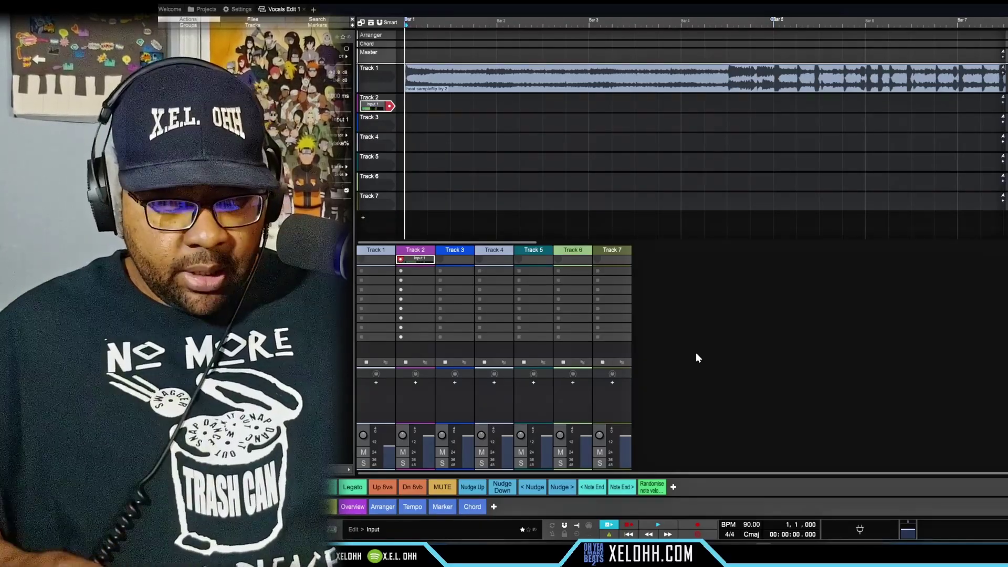
Start recording a vocal take onto the armed Track 2, running past bar 13.
key(KP_Multiply)
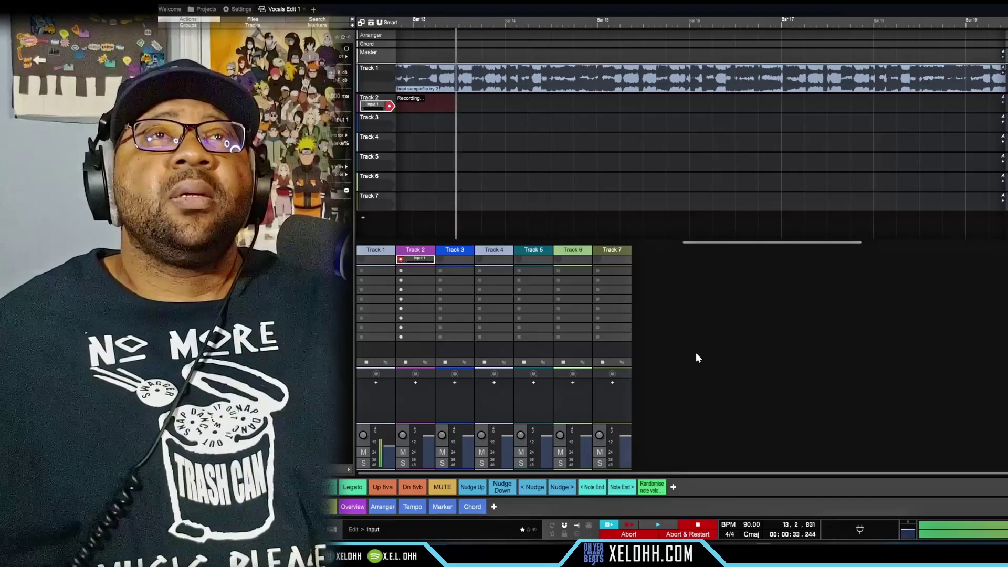
Stop recording and move the 'Track 2 Recording 1' take down onto Track 3 at bar 1.
key(space)
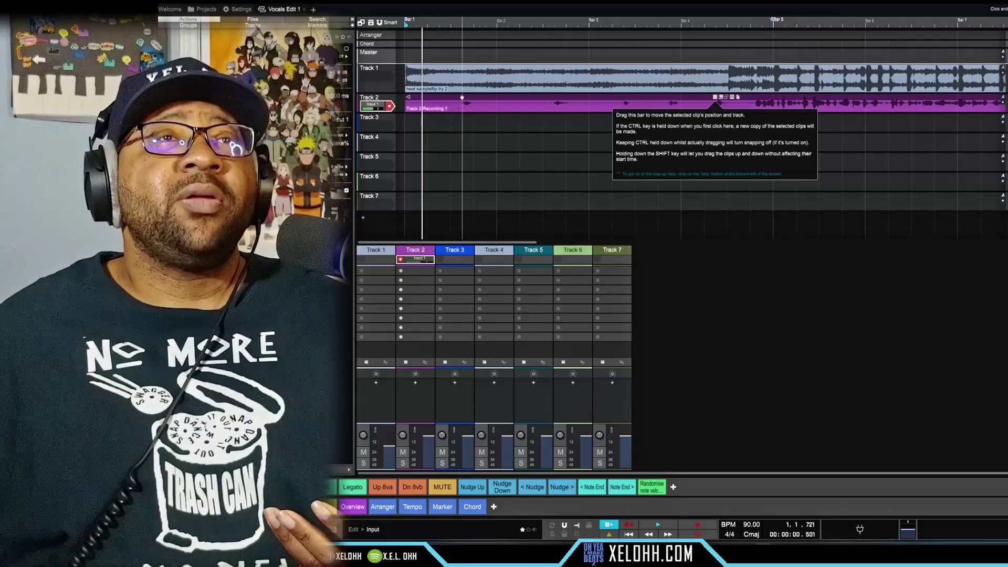
drag(462, 98, 458, 119)
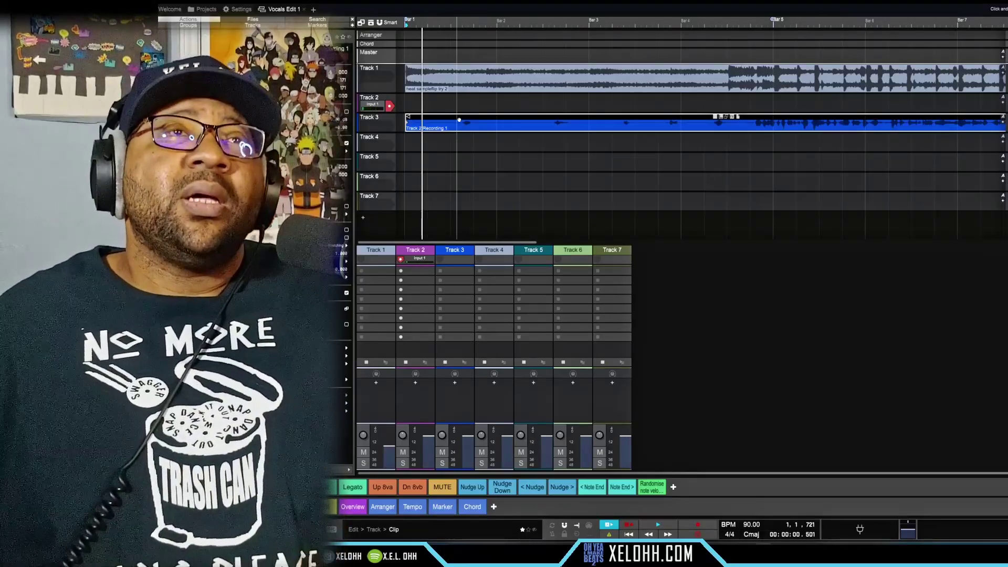
Rename Track 3, which holds the recorded take, to 'Vocals Lead'.
click(372, 118)
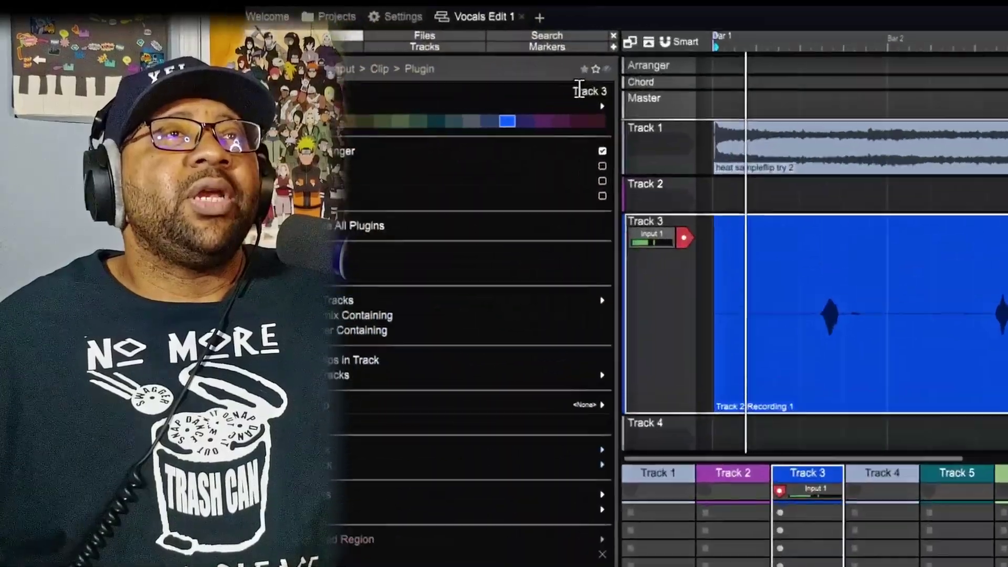
click(332, 49)
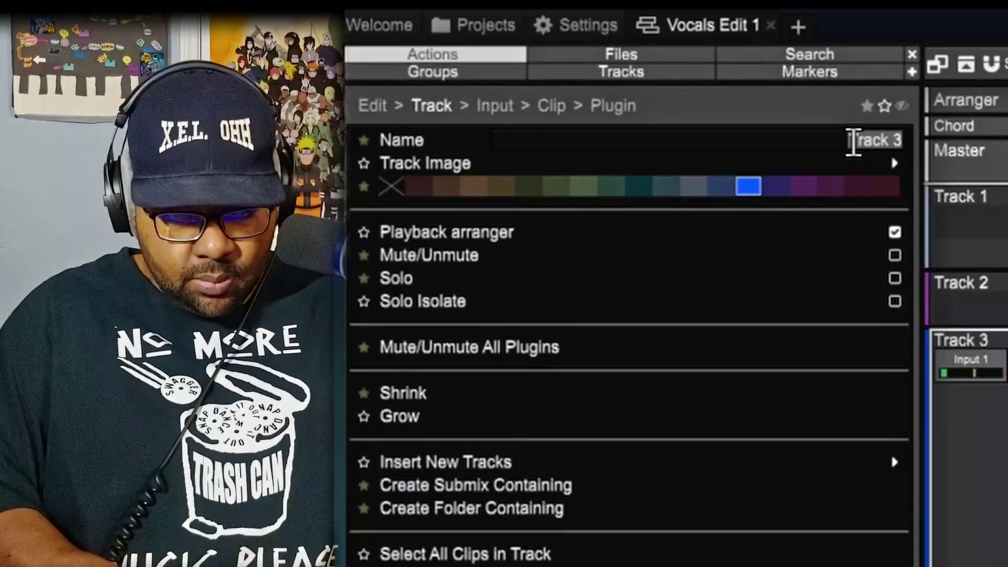
text(Voc)
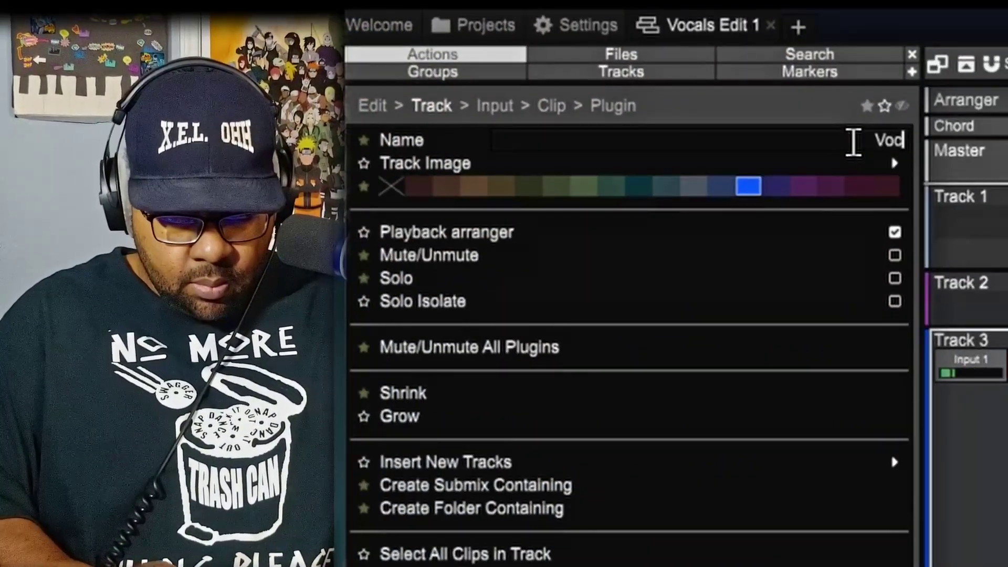
text(als Lead)
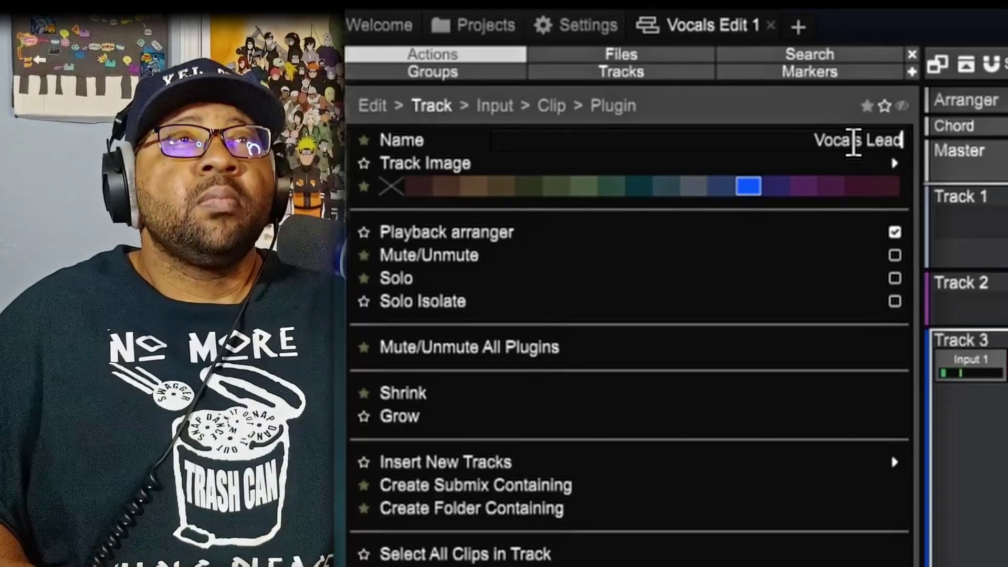
key(Return)
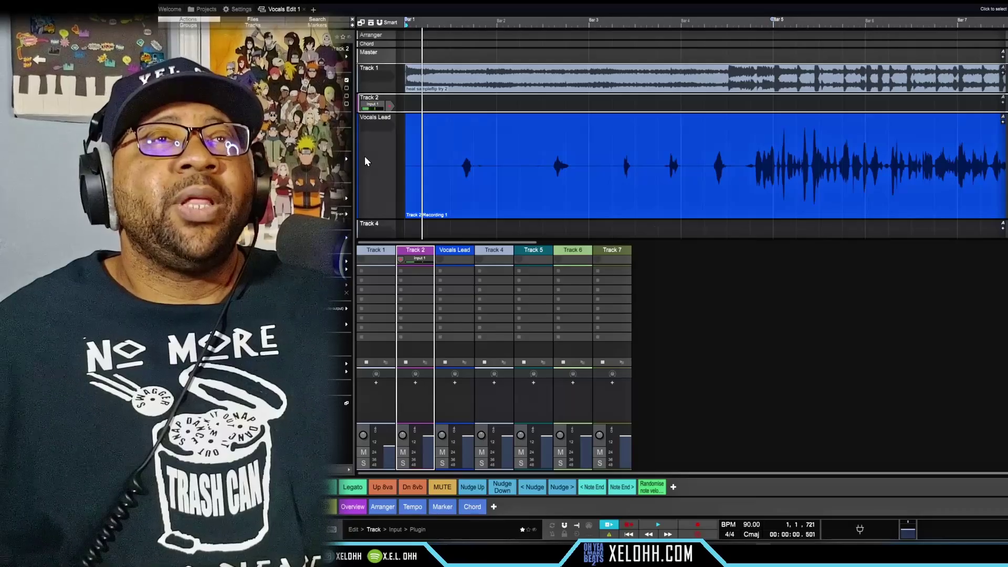
key(space)
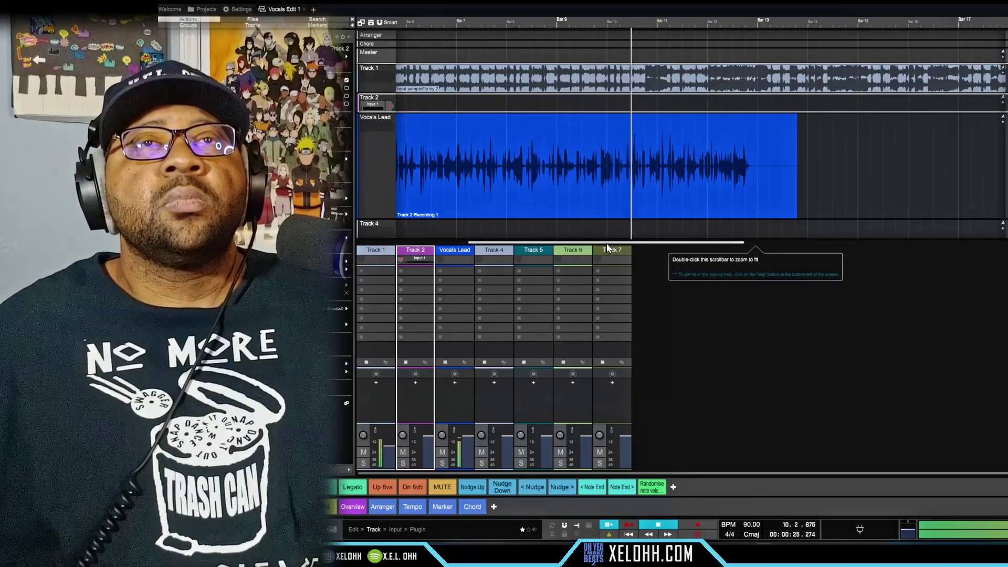
drag(606, 243, 515, 243)
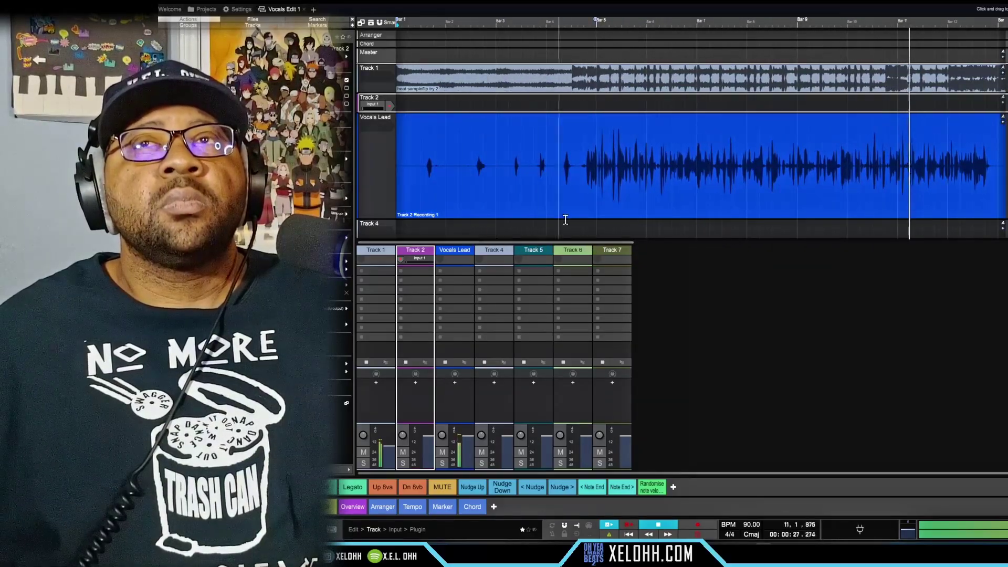
scroll(602, 198, down, 2)
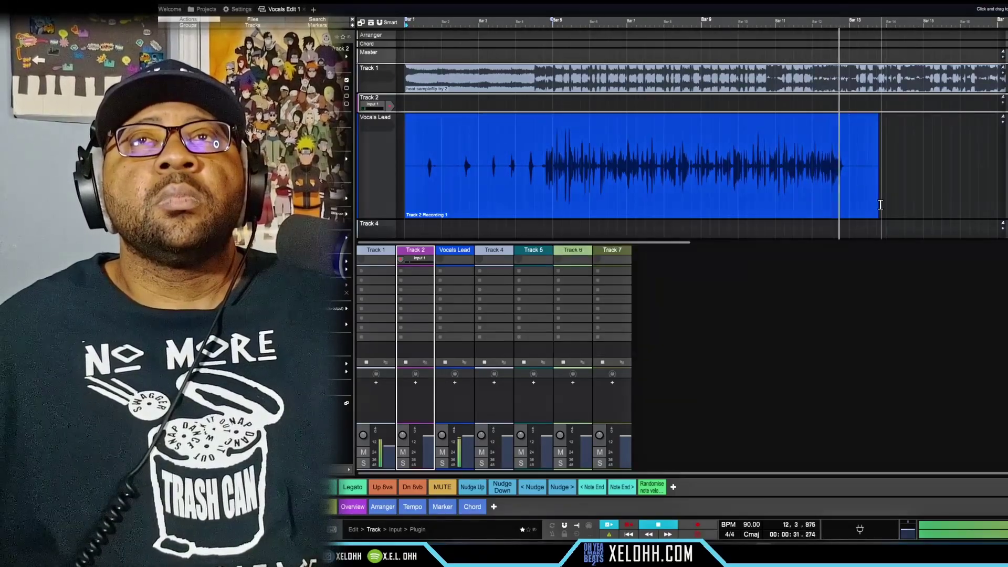
key(space)
scroll(821, 180, down, 1)
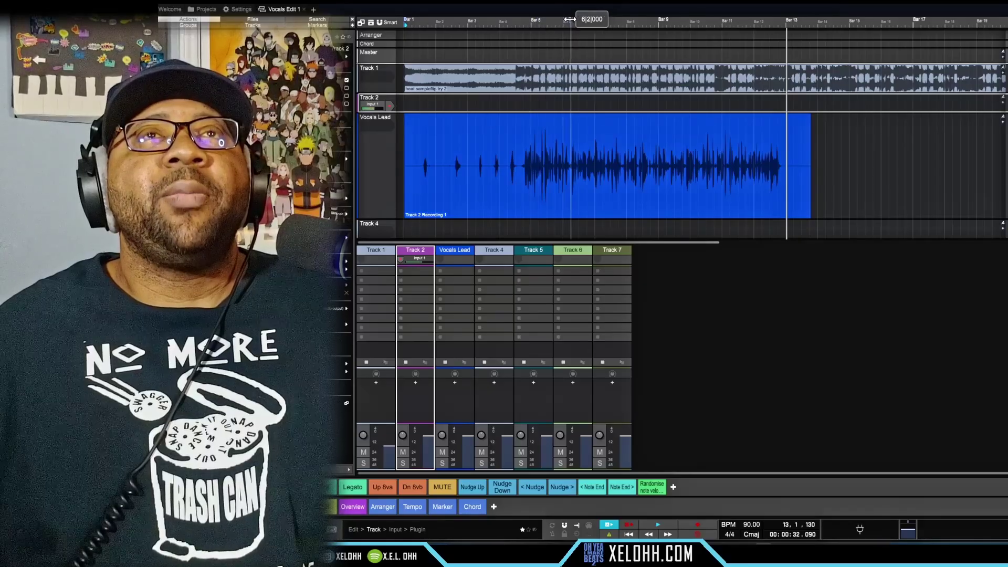
Move the loop end marker in the ruler from bar 6 to bar 13.
mouse_move(570, 19)
mouse_down()
mouse_move(796, 32)
mouse_move(401, 25)
mouse_move(512, 31)
mouse_up()
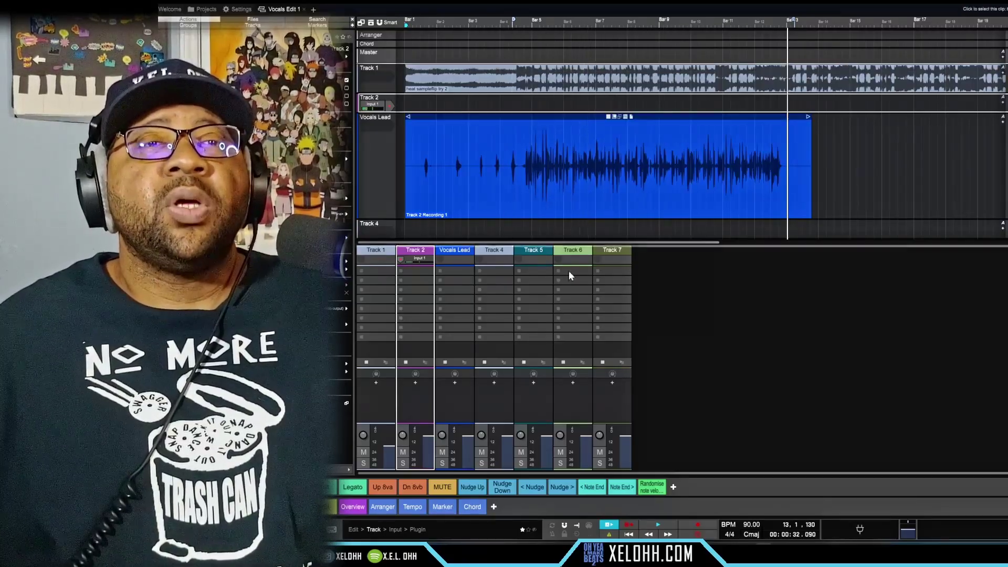
Turn on looping over bars 5–13, arm Track 2, and loop-record several vocal takes.
click(552, 526)
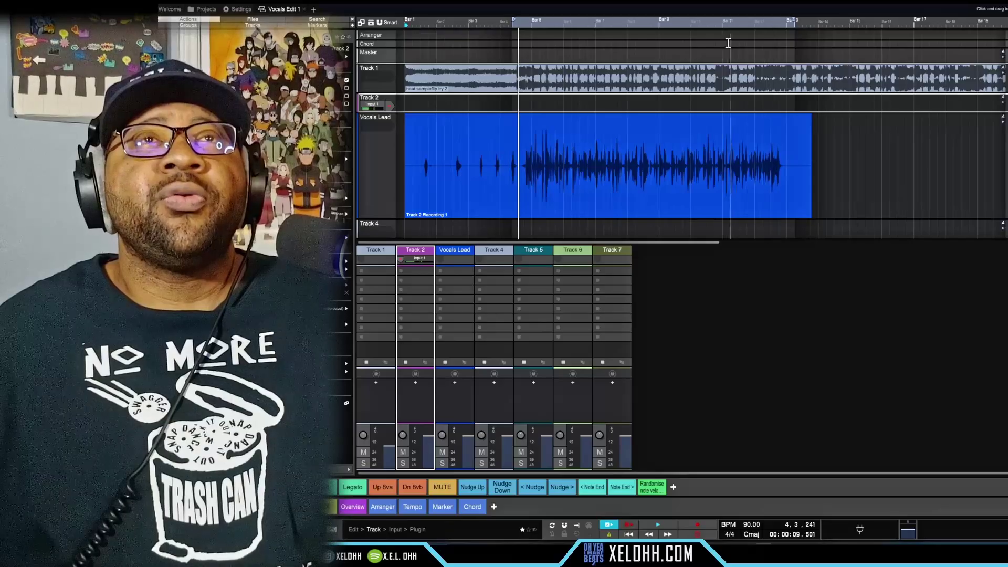
key(r)
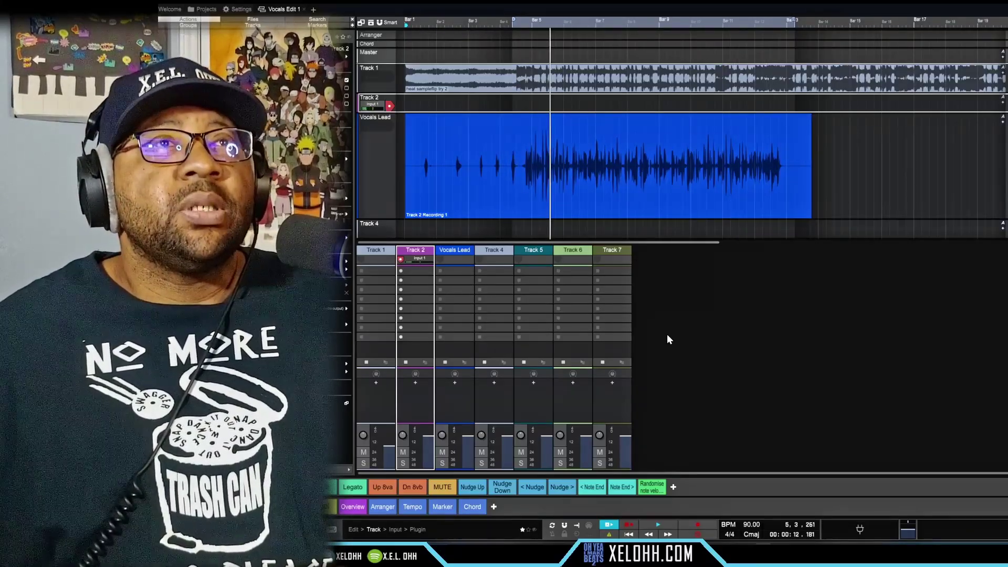
key(r)
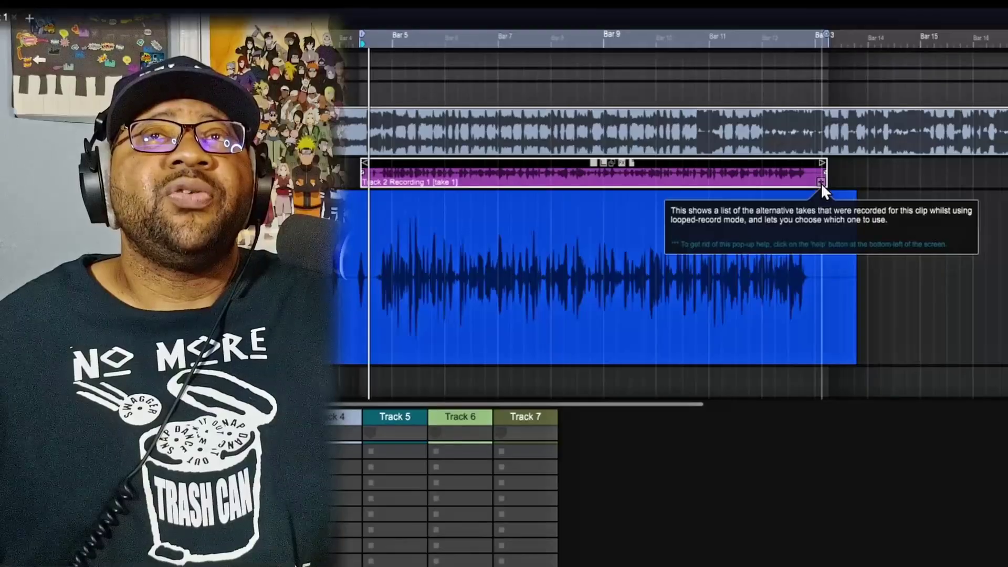
Expand the Track 2 loop-recorded clip so every take shows in its own lane.
click(820, 182)
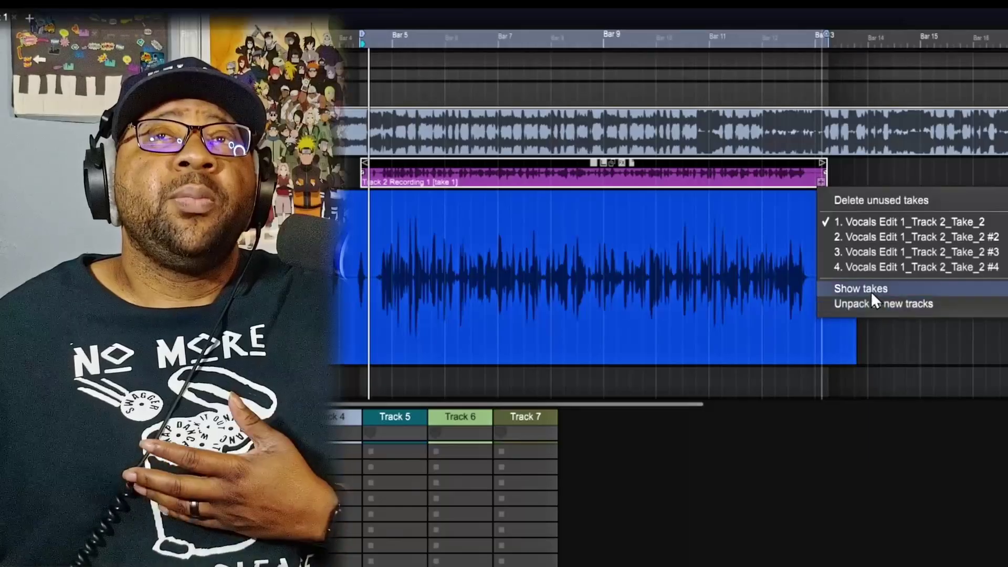
click(870, 289)
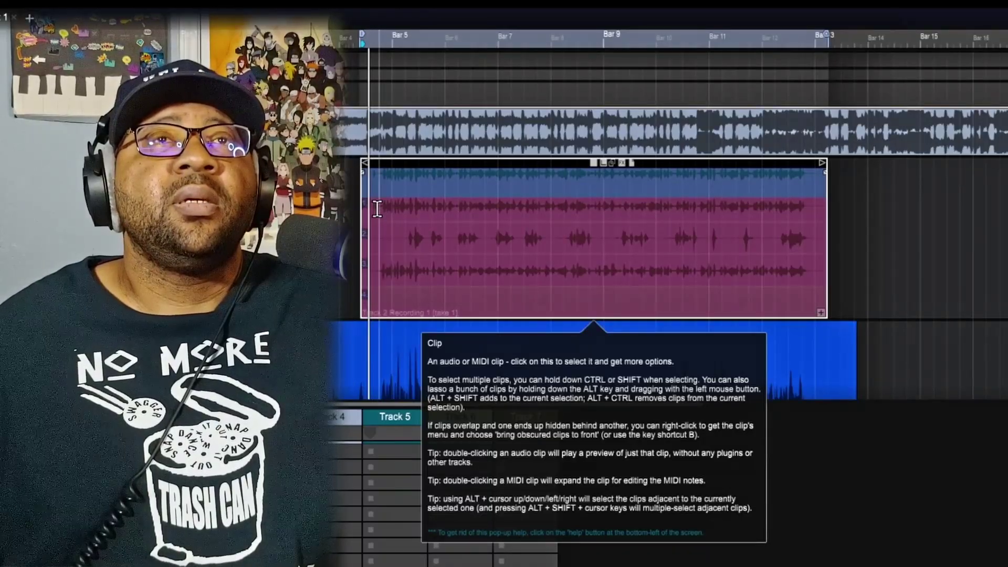
Build the comp from phrases across takes 1, 2 and 3 between bars 5 and 13.
drag(378, 207, 444, 218)
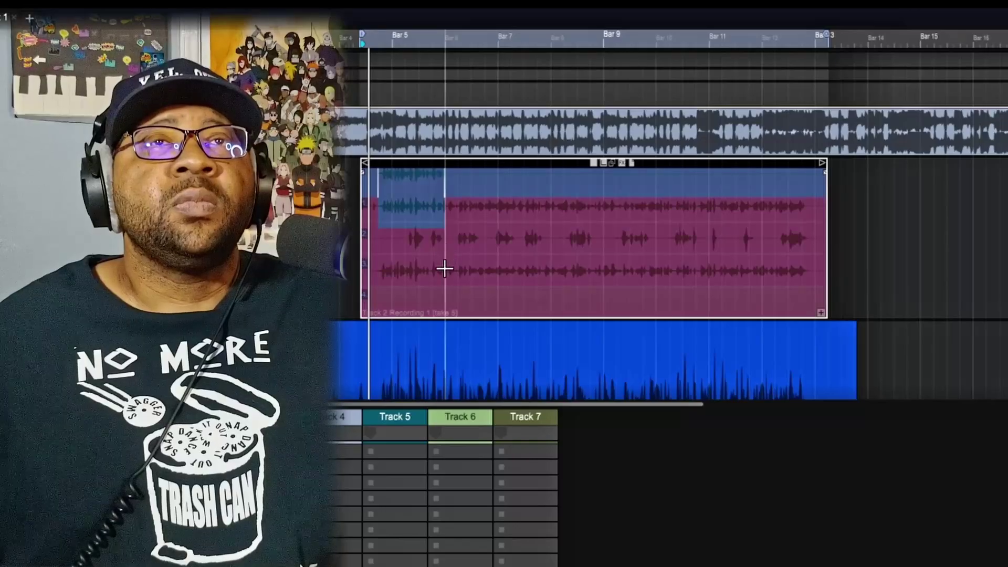
drag(445, 269, 551, 281)
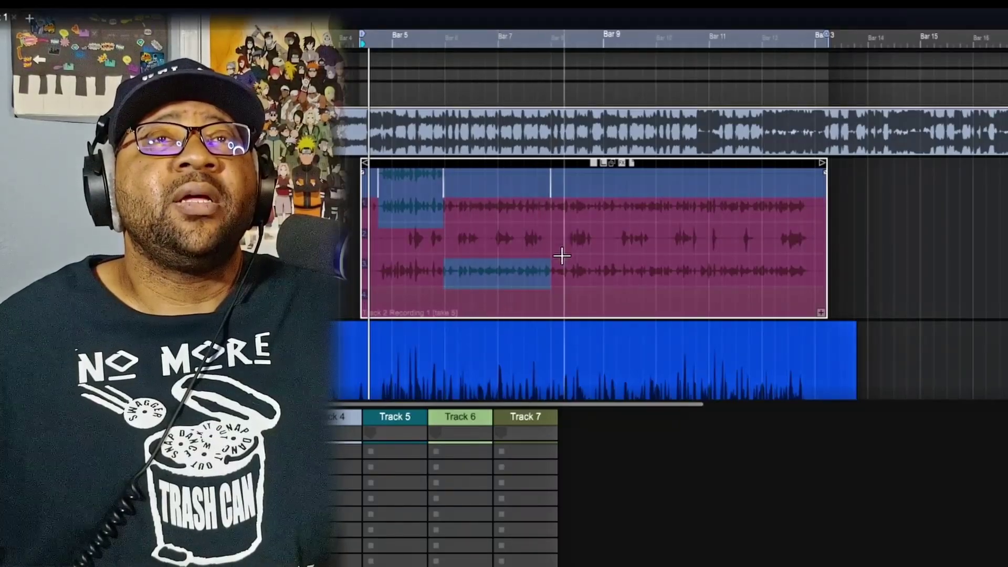
drag(548, 210, 677, 277)
drag(677, 236, 701, 240)
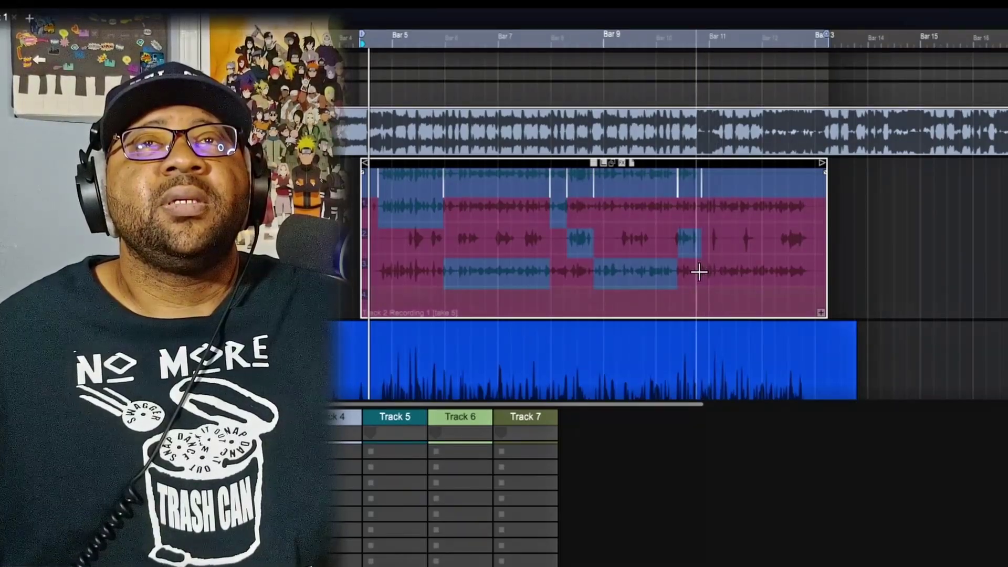
drag(699, 272, 761, 285)
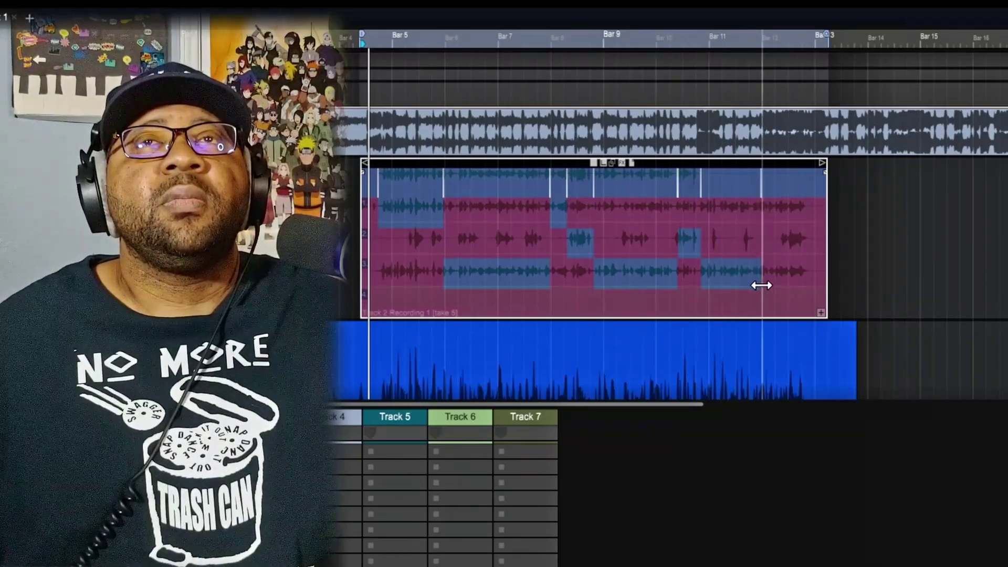
drag(758, 206, 816, 221)
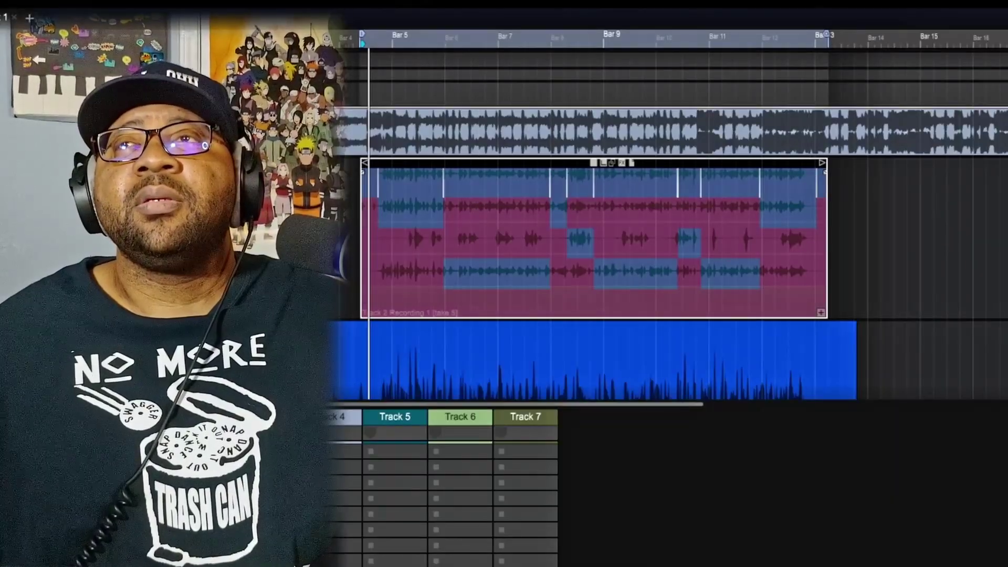
Stop playback and fine-tune the comp section boundary near bar 10.
scroll(591, 321, down, 1)
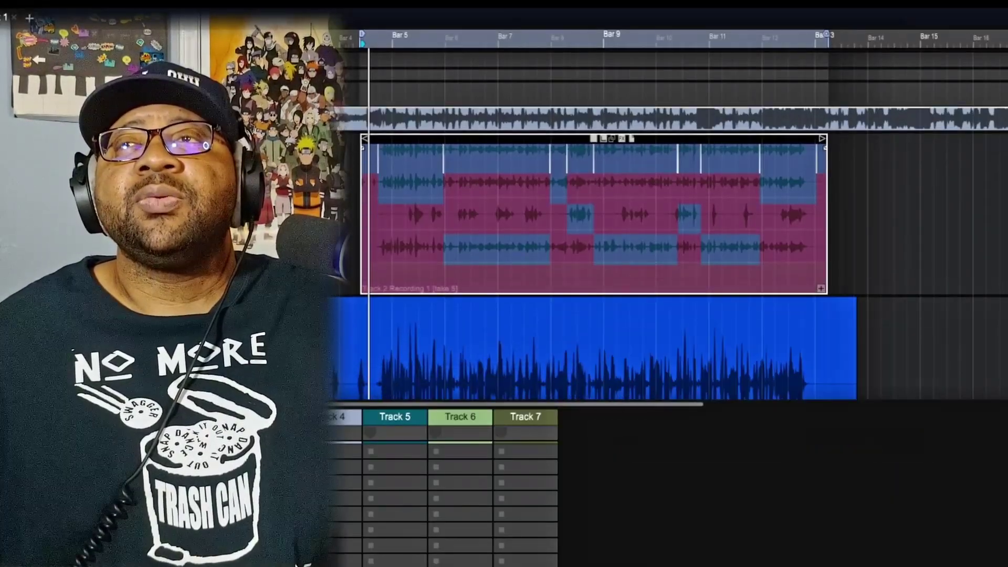
scroll(598, 216, up, 2)
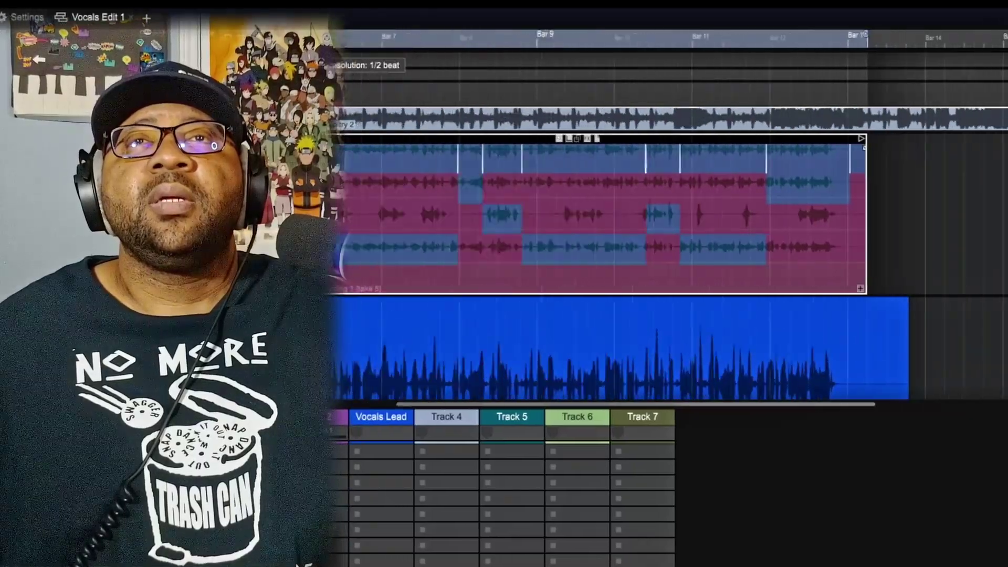
scroll(789, 304, down, 1)
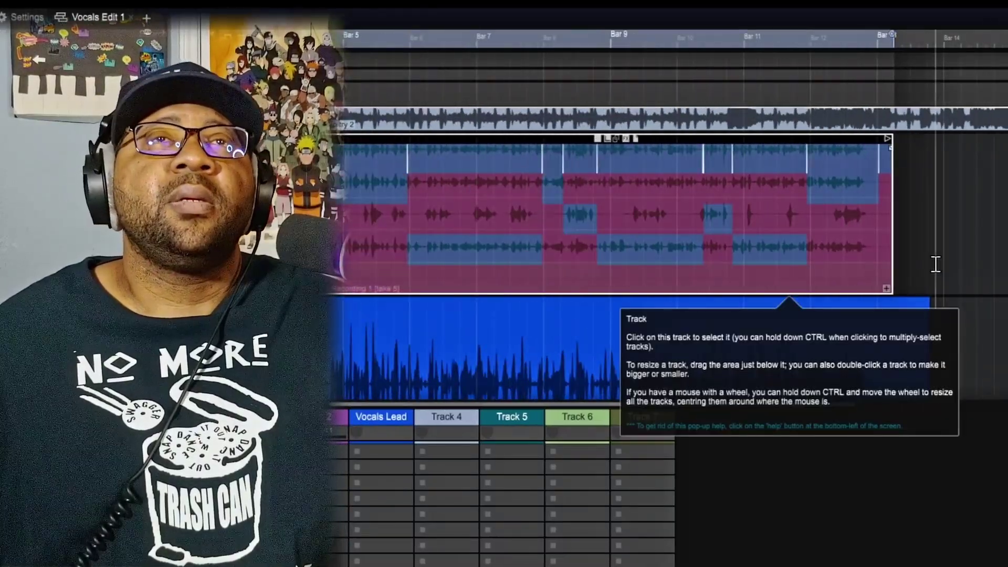
scroll(931, 266, down, 1)
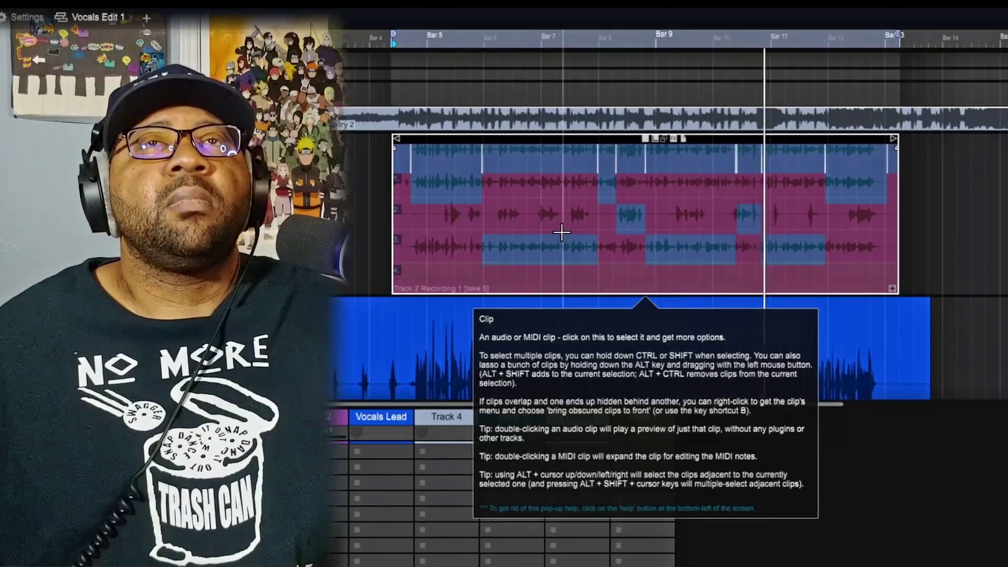
key(space)
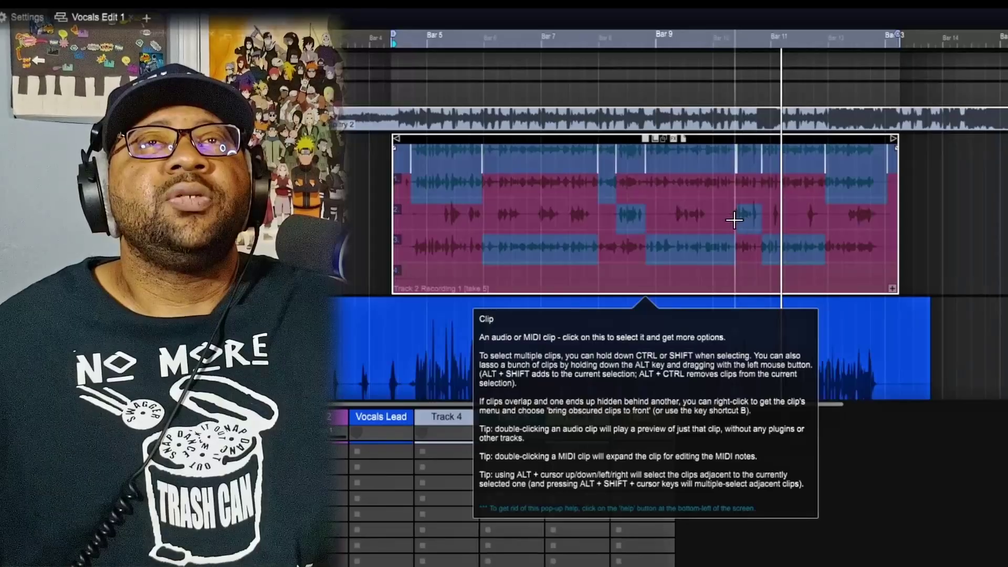
drag(732, 220, 730, 220)
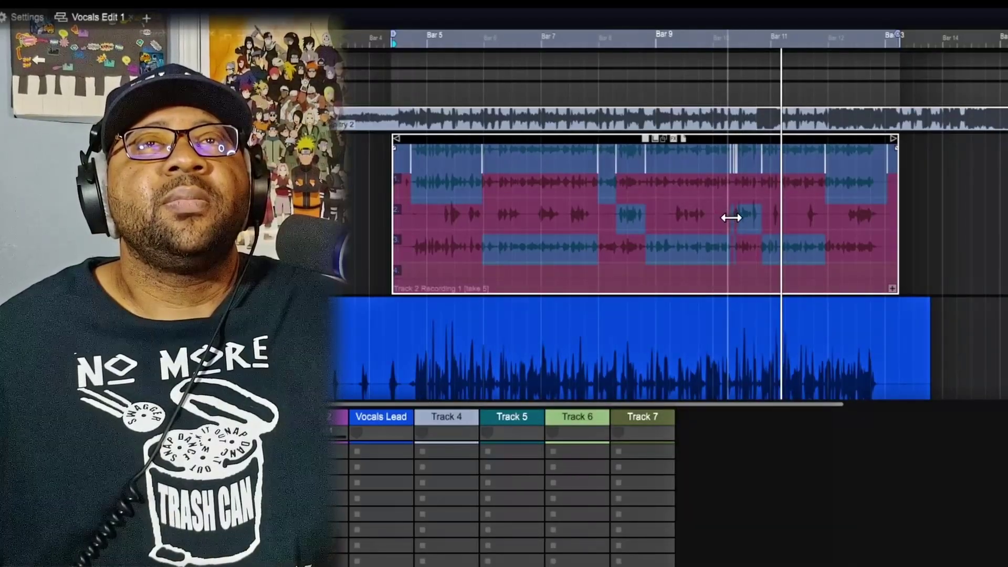
drag(730, 217, 728, 218)
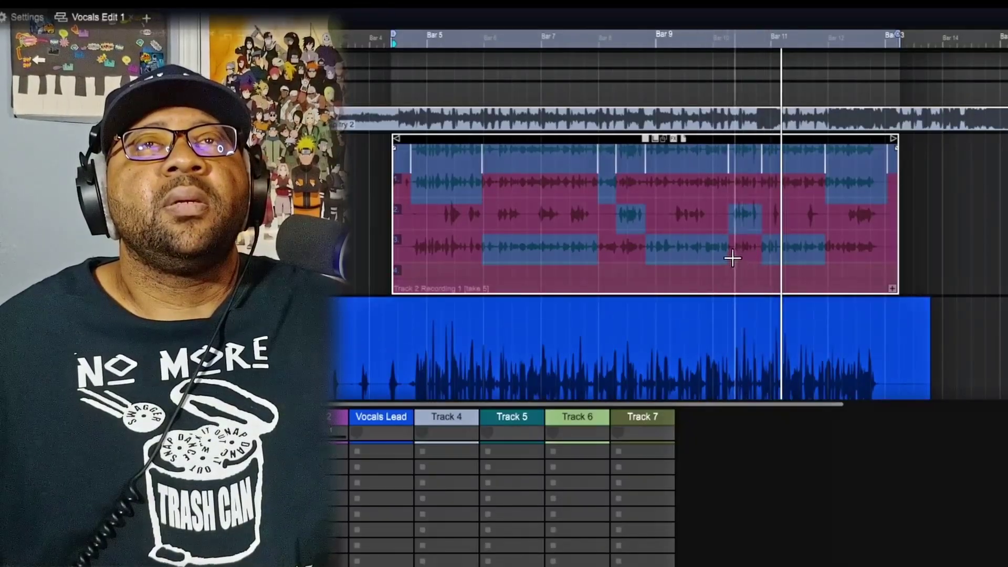
drag(729, 257, 731, 257)
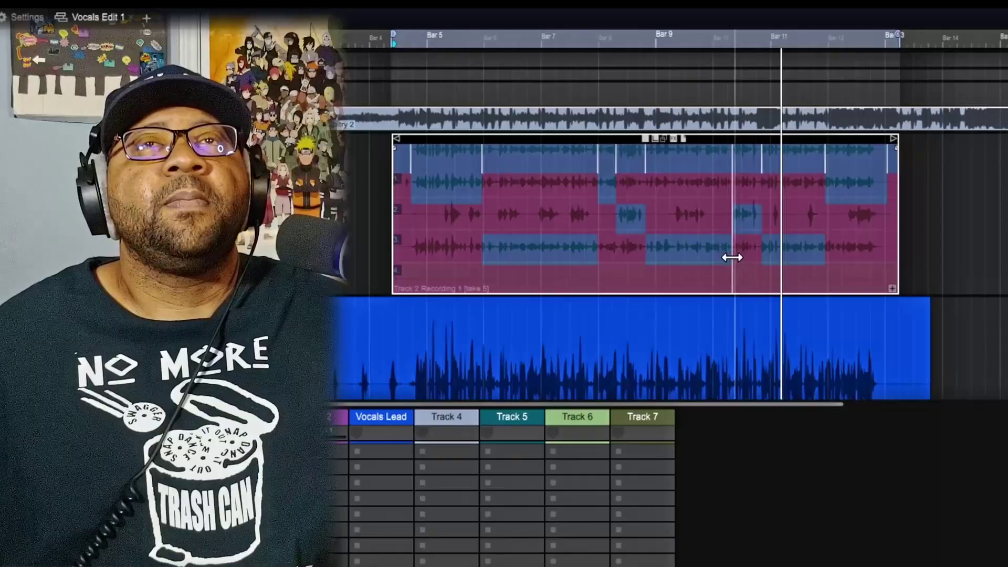
Play the comp from the loop start and show the comp list with Comp #1 active.
key(space)
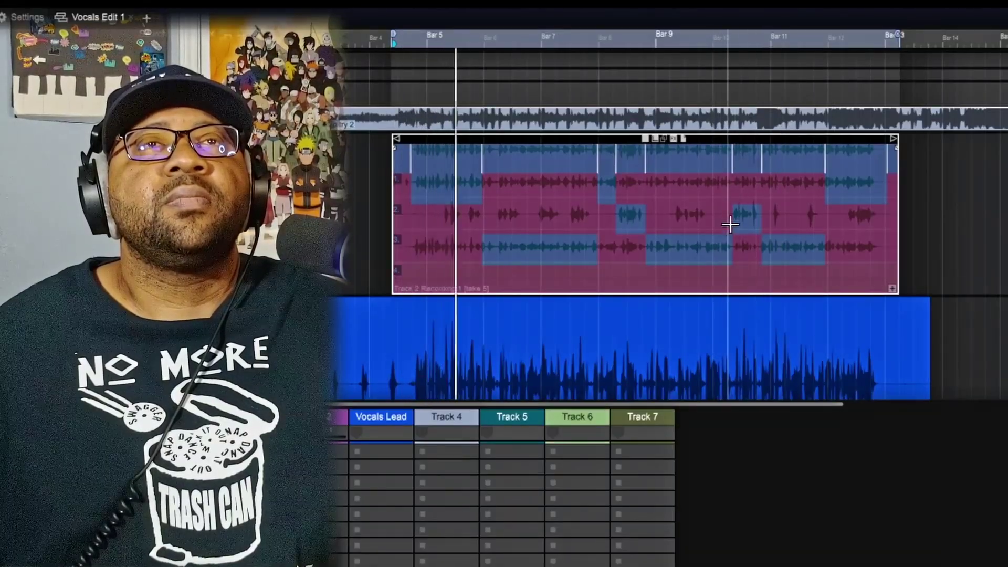
mouse_move(733, 229)
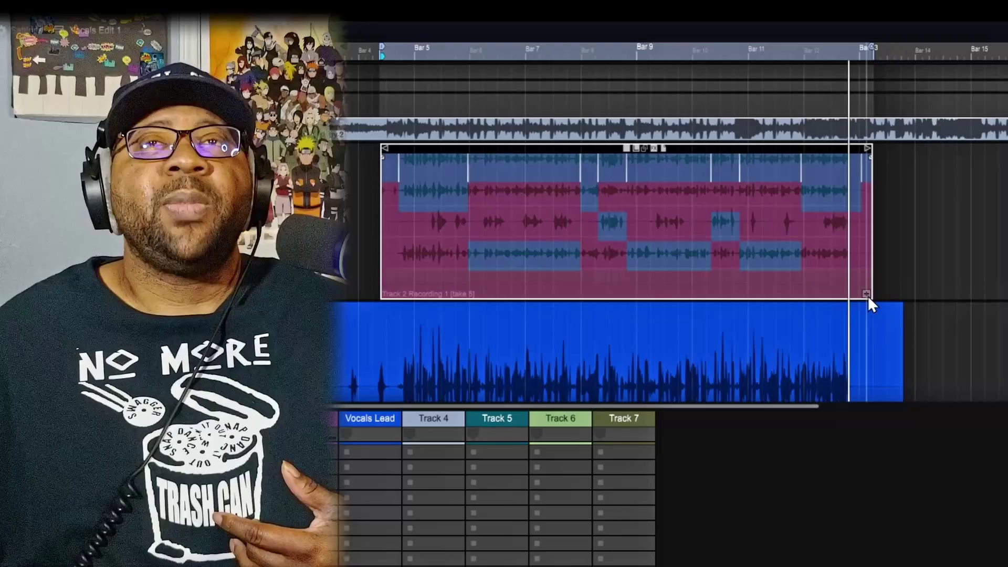
click(892, 288)
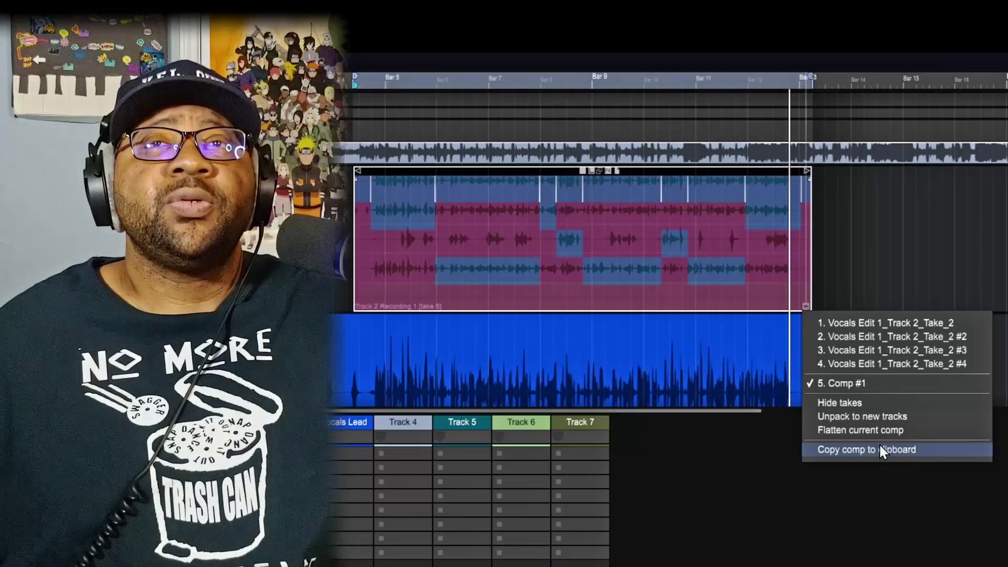
Unpack the four takes onto new tracks, then select the Take_2 clip and play it back.
click(864, 416)
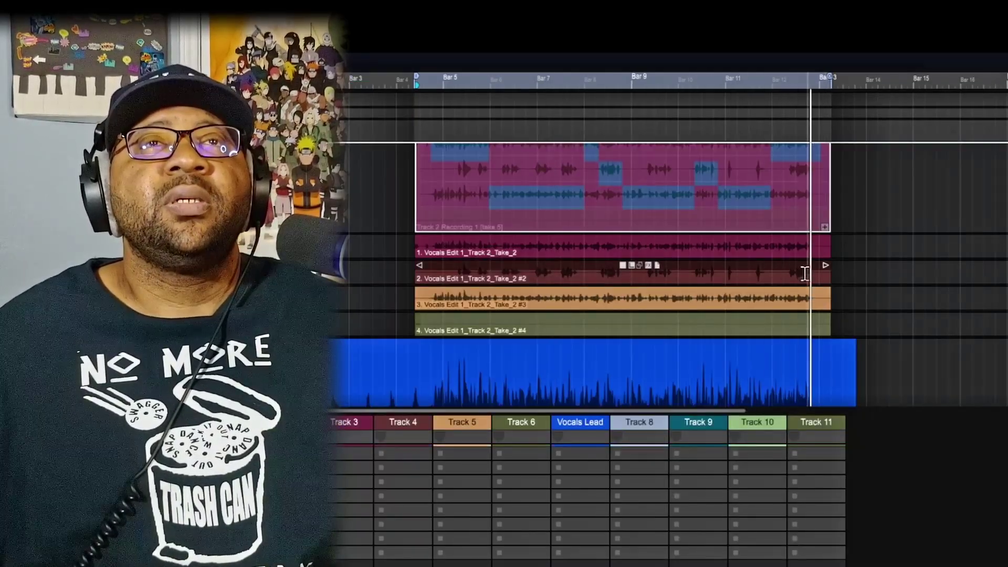
click(523, 265)
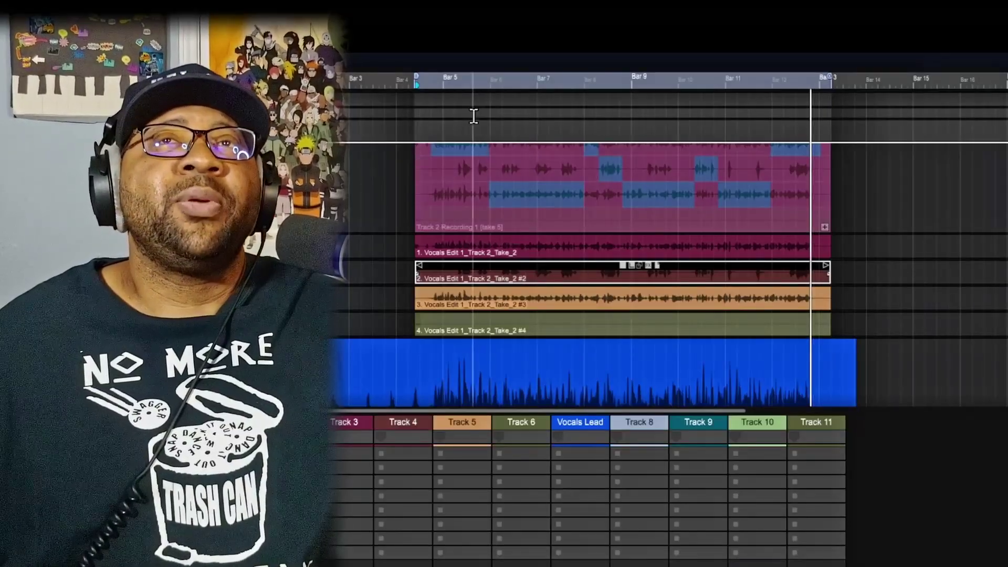
key(space)
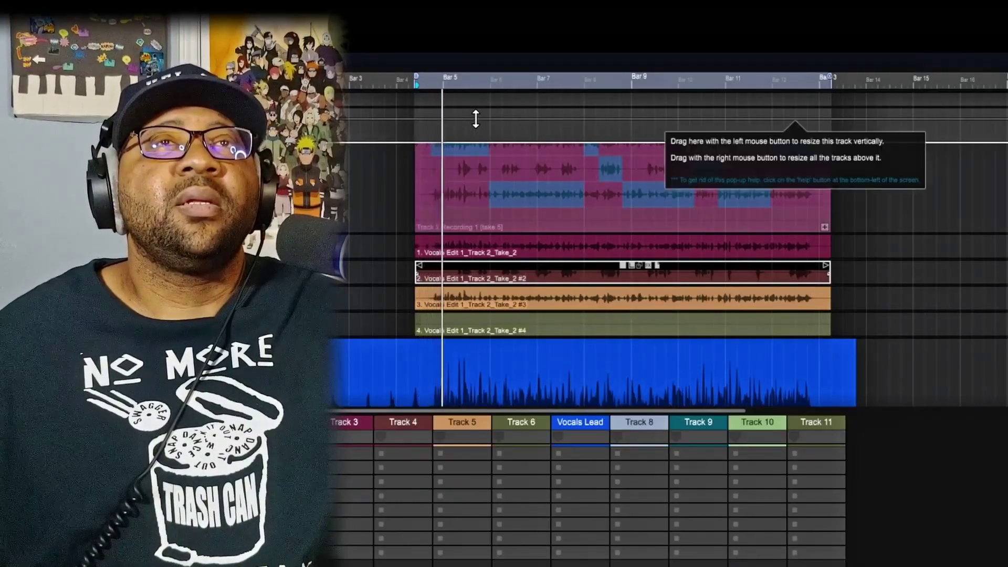